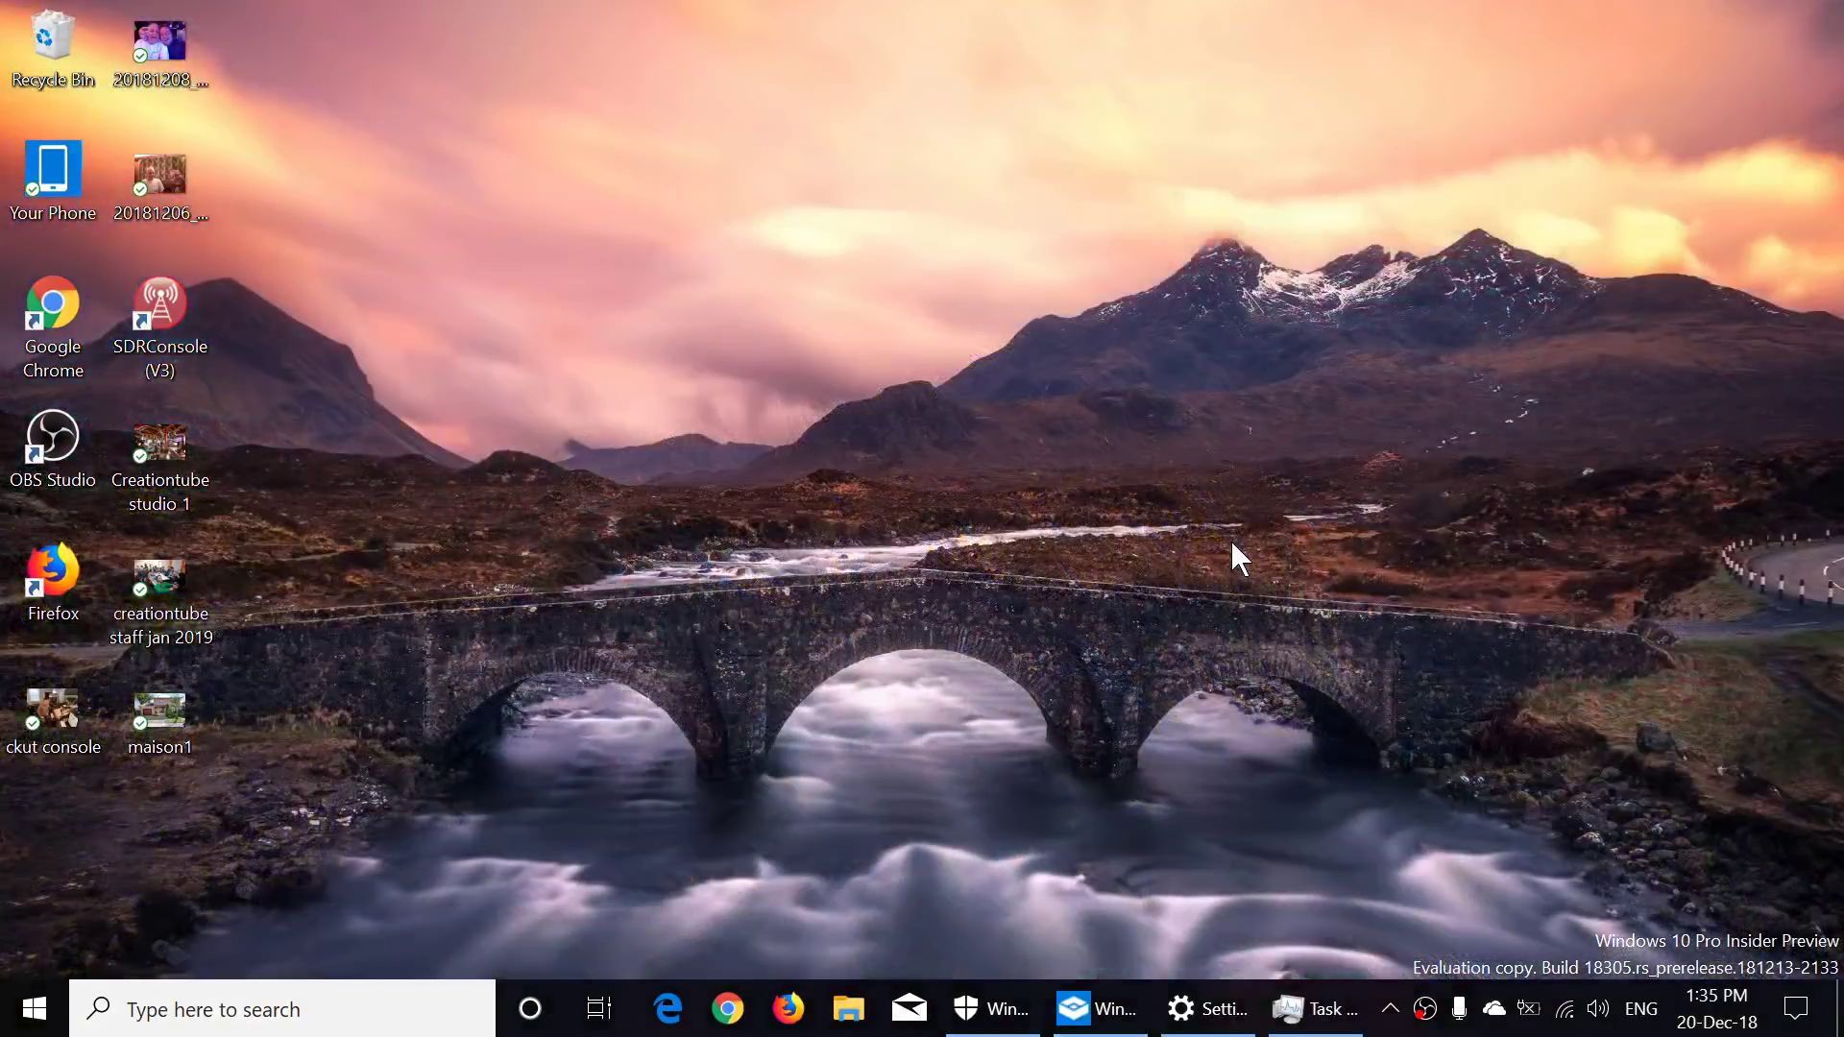
# Open the Action Center, then dismiss it to show the full desktop again.
pyautogui.click(1794, 1024)
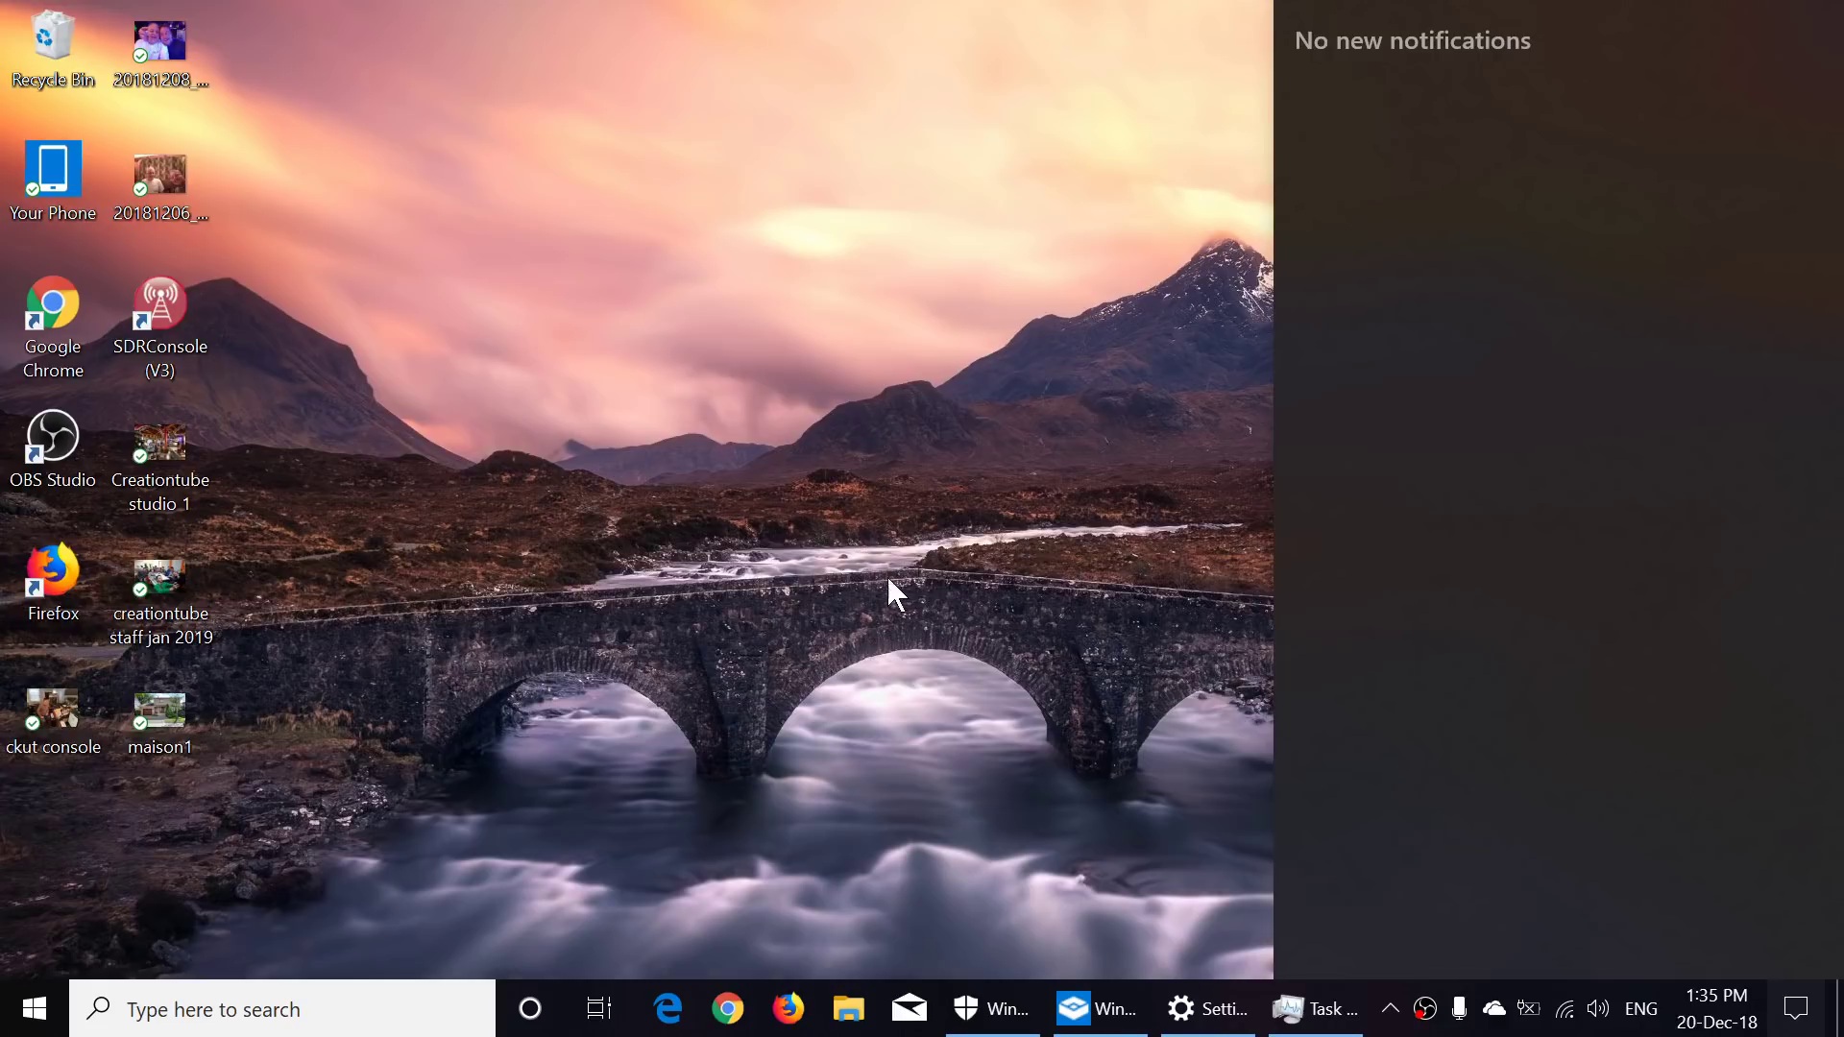
pyautogui.click(871, 605)
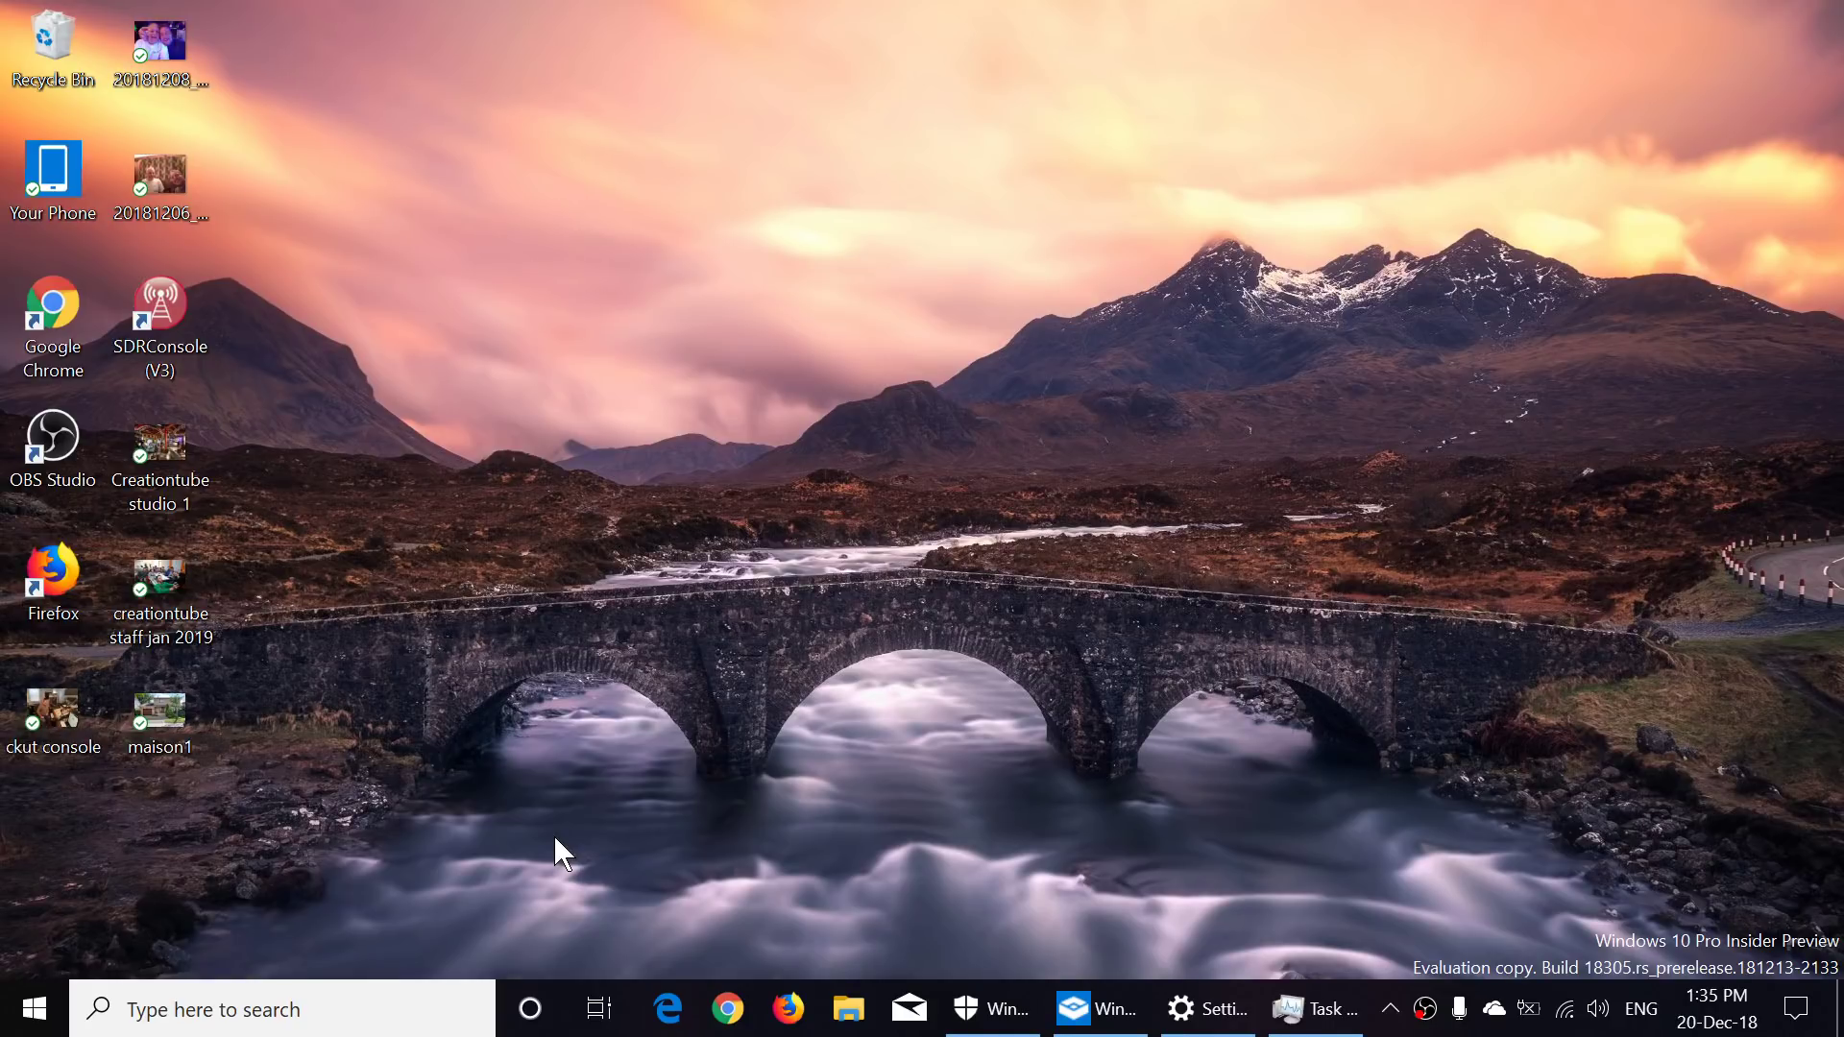
# Open the Start menu and drag its right edge to widen it to about half the screen.
pyautogui.click(32, 1010)
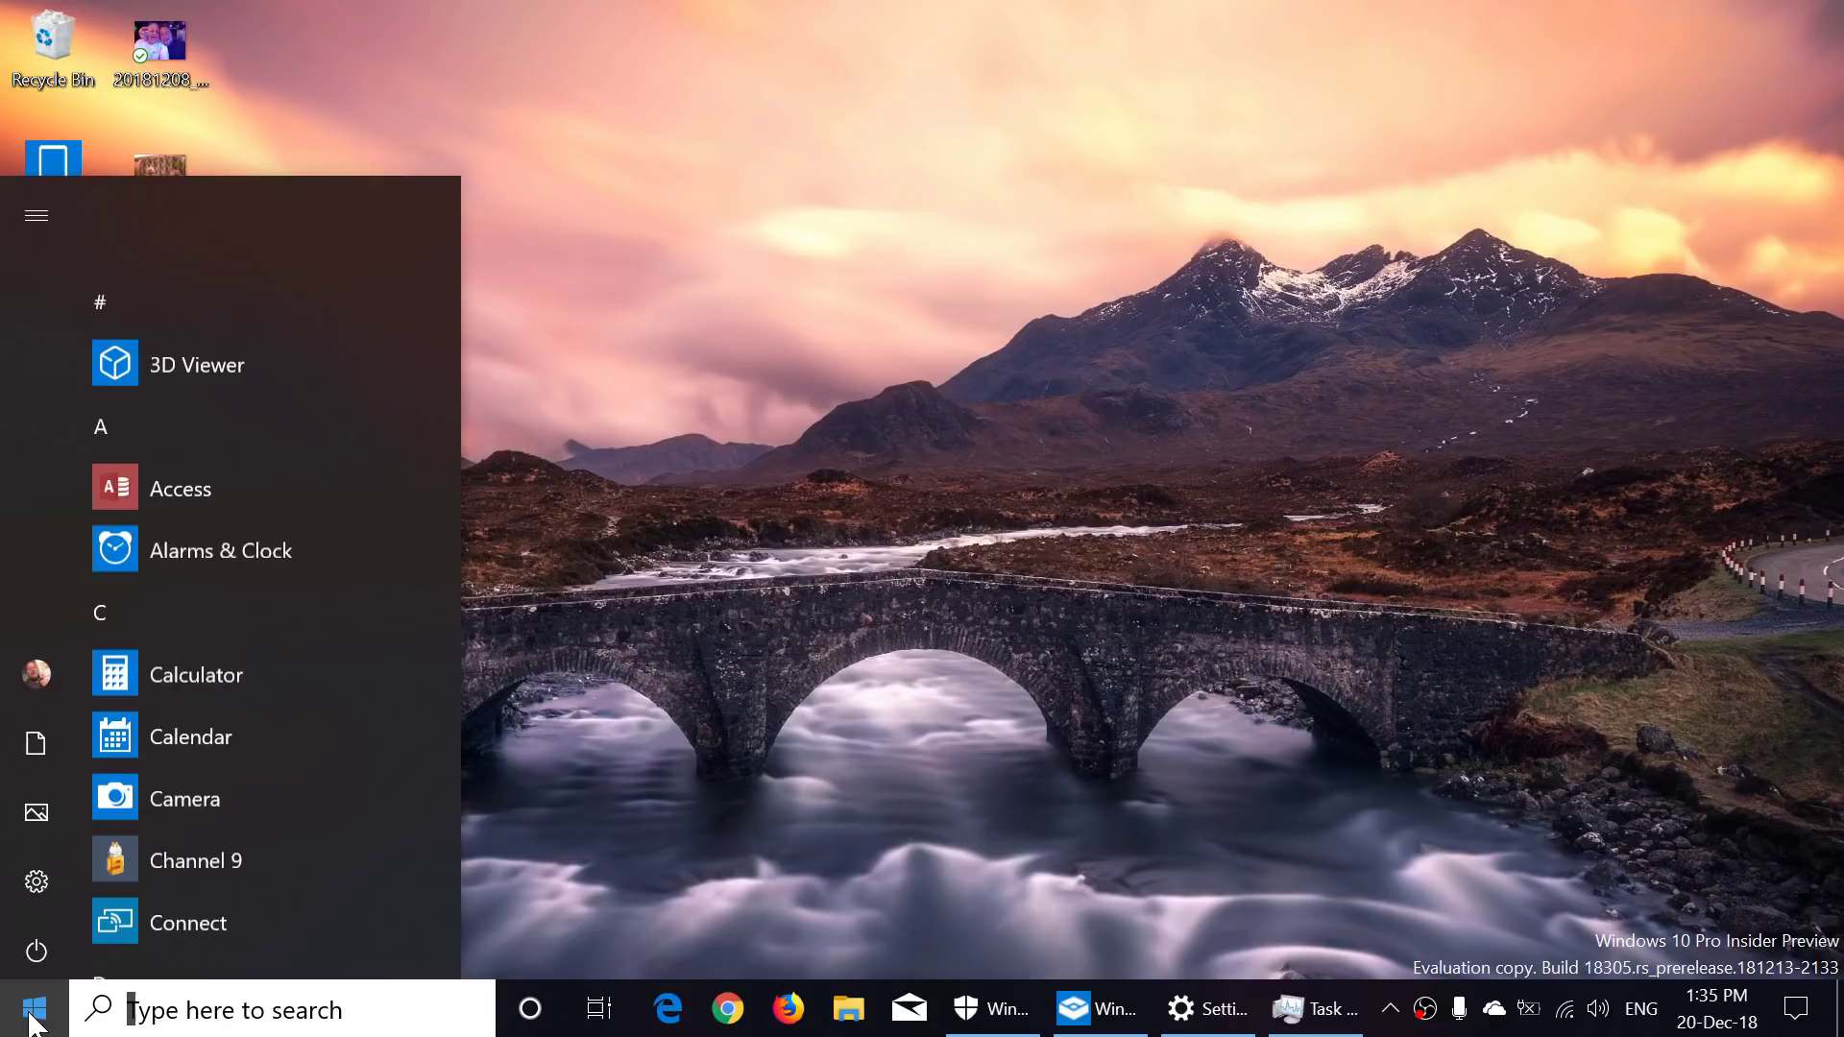
pyautogui.click(1208, 482)
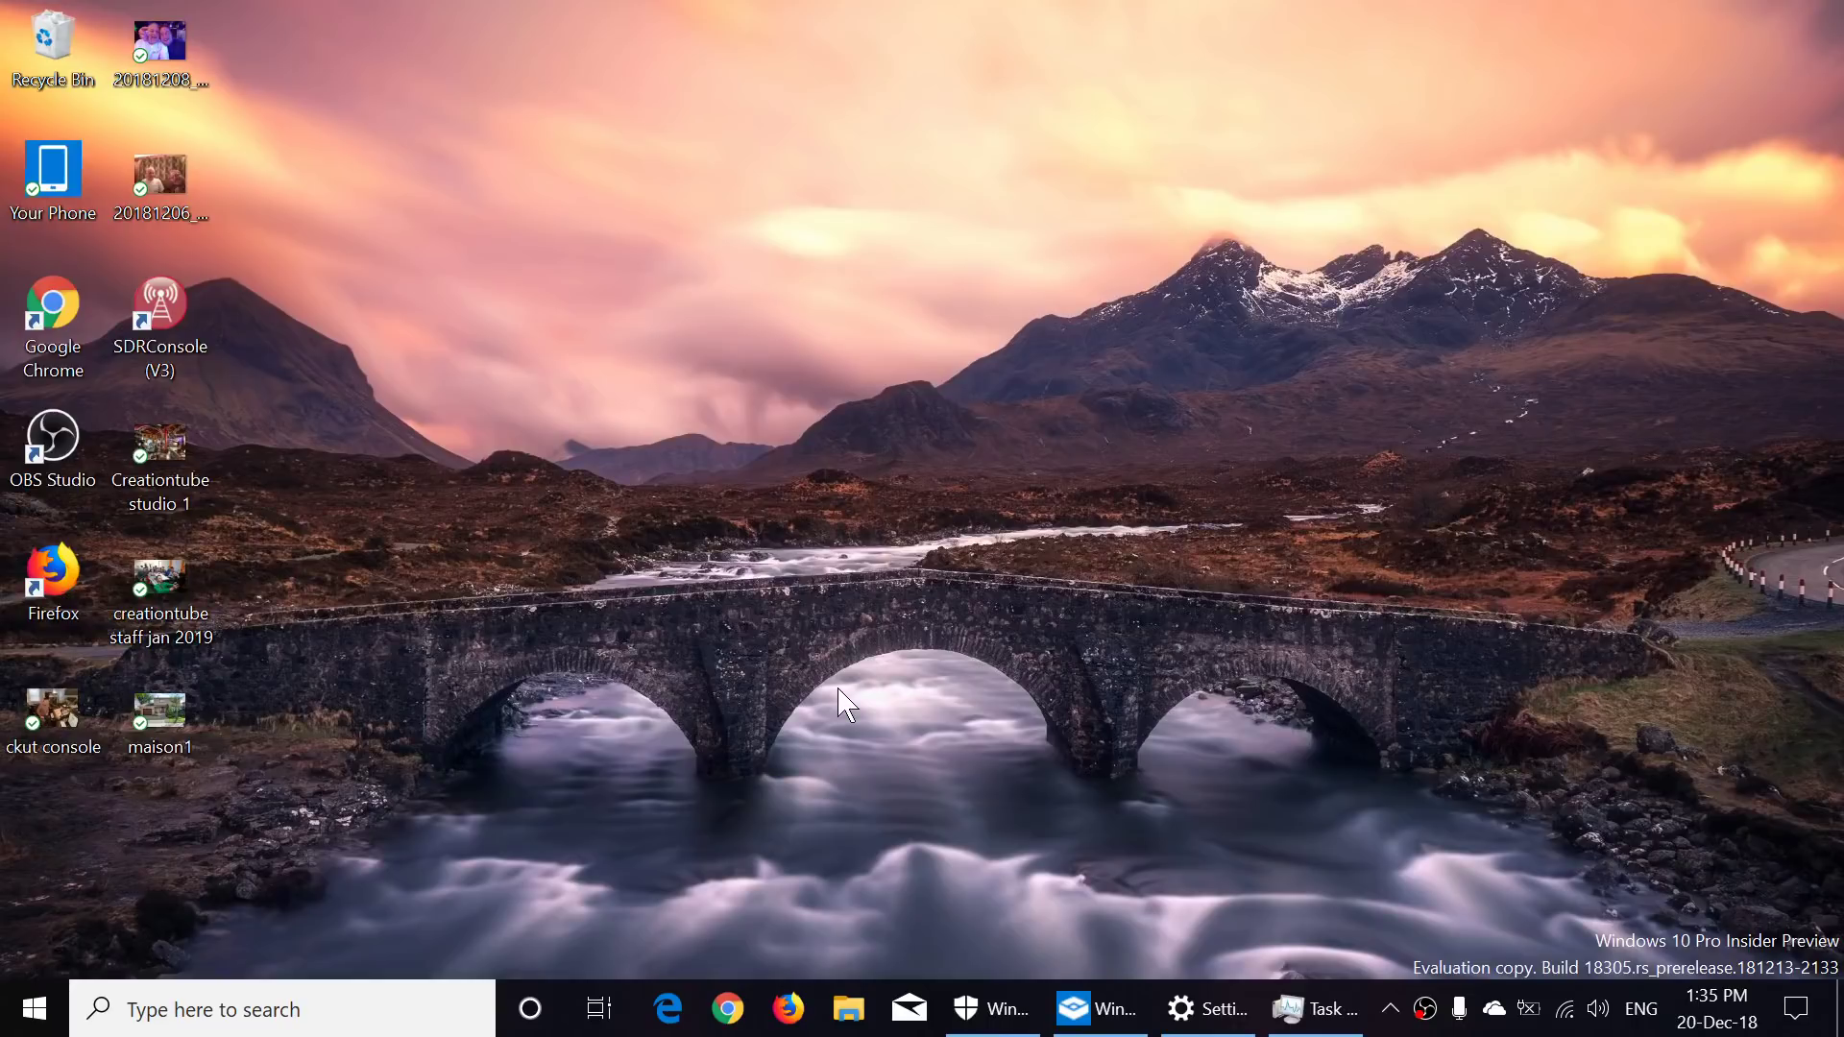
pyautogui.click(40, 1018)
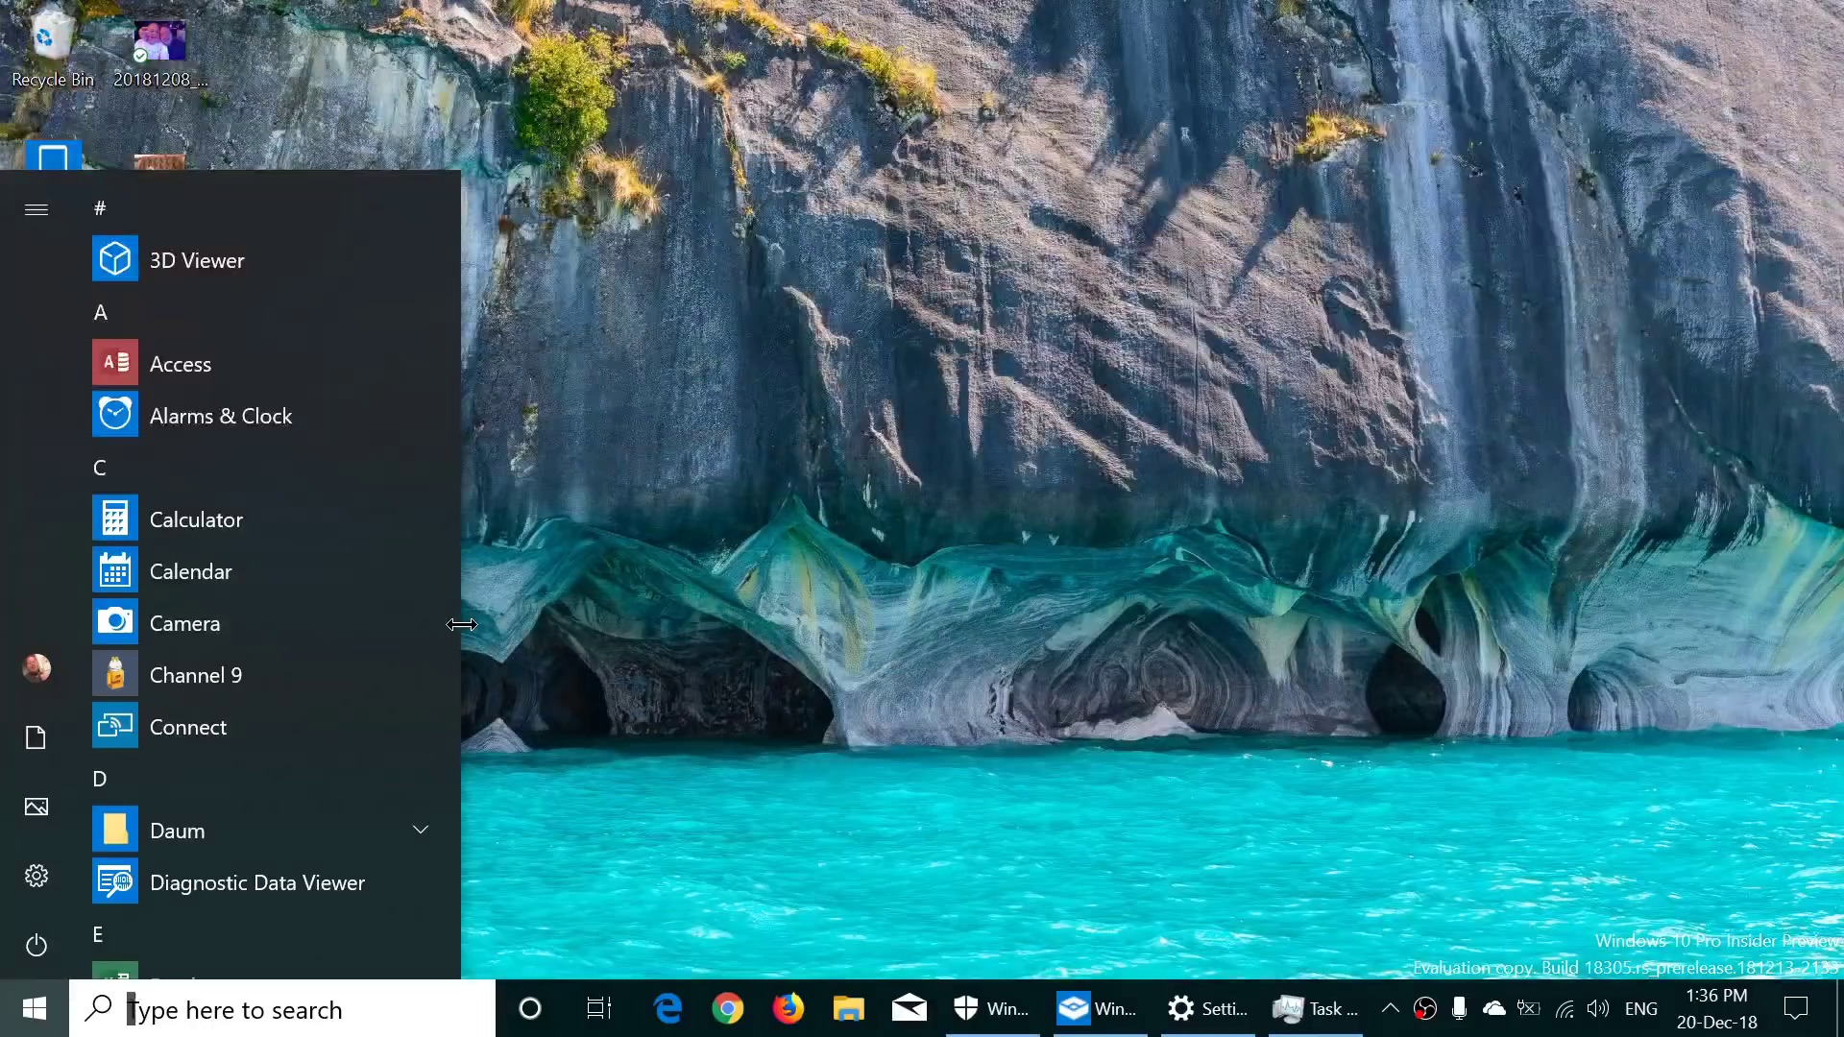
pyautogui.moveTo(461, 638); pyautogui.dragTo(1102, 648)
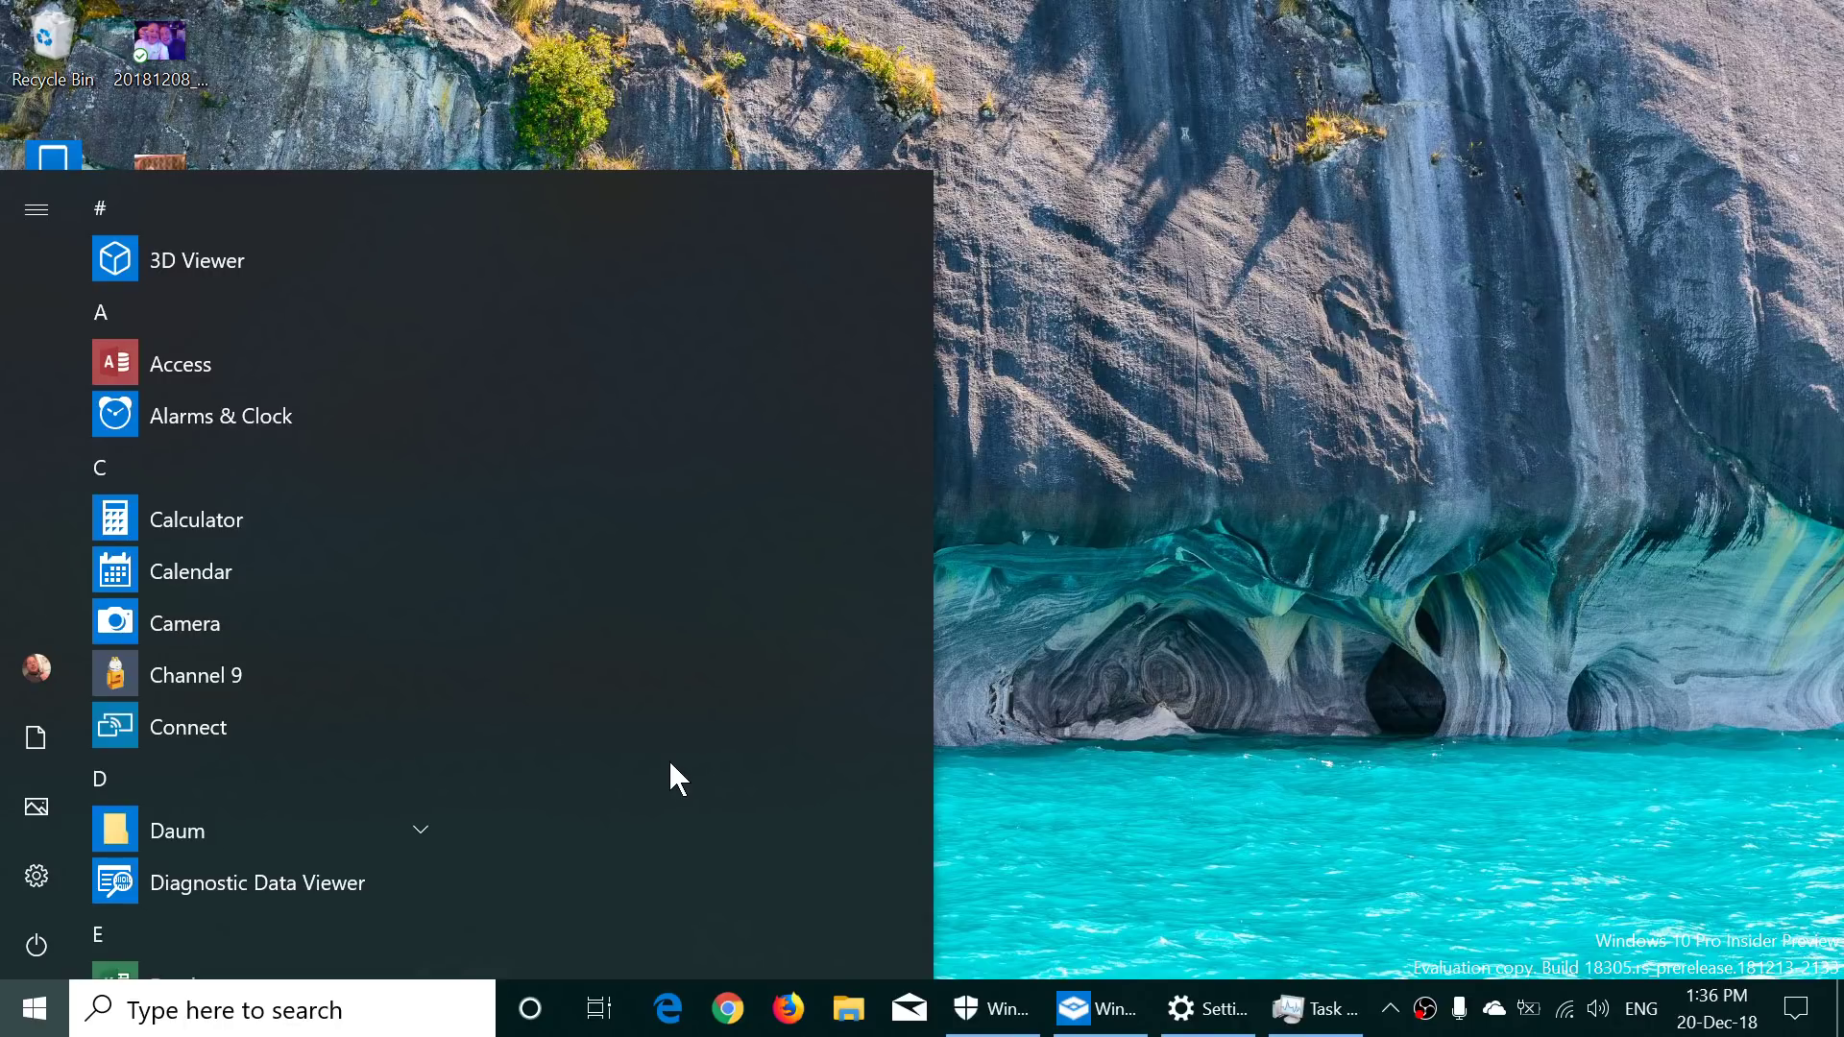
# Dismiss the widened Start menu.
pyautogui.click(1072, 666)
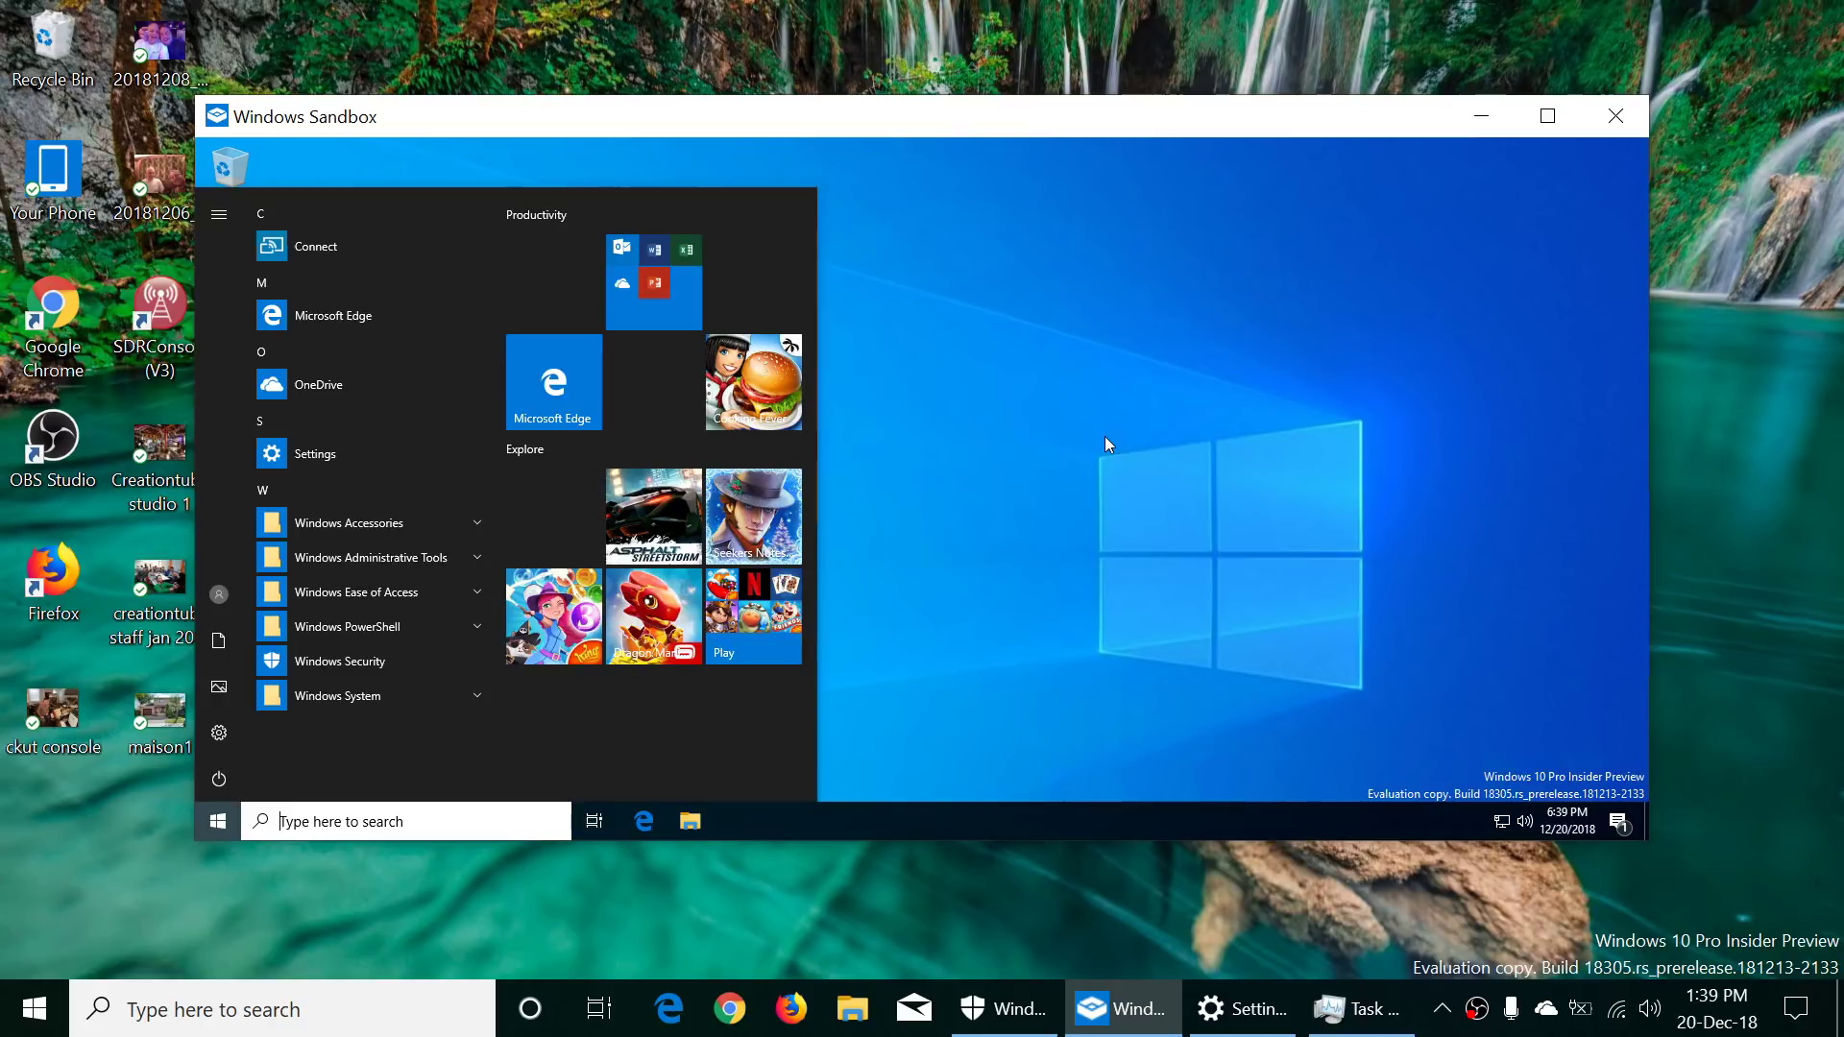
# Minimize the sandbox and view the threat history under Windows Security's Virus & threat protection.
pyautogui.click(1480, 116)
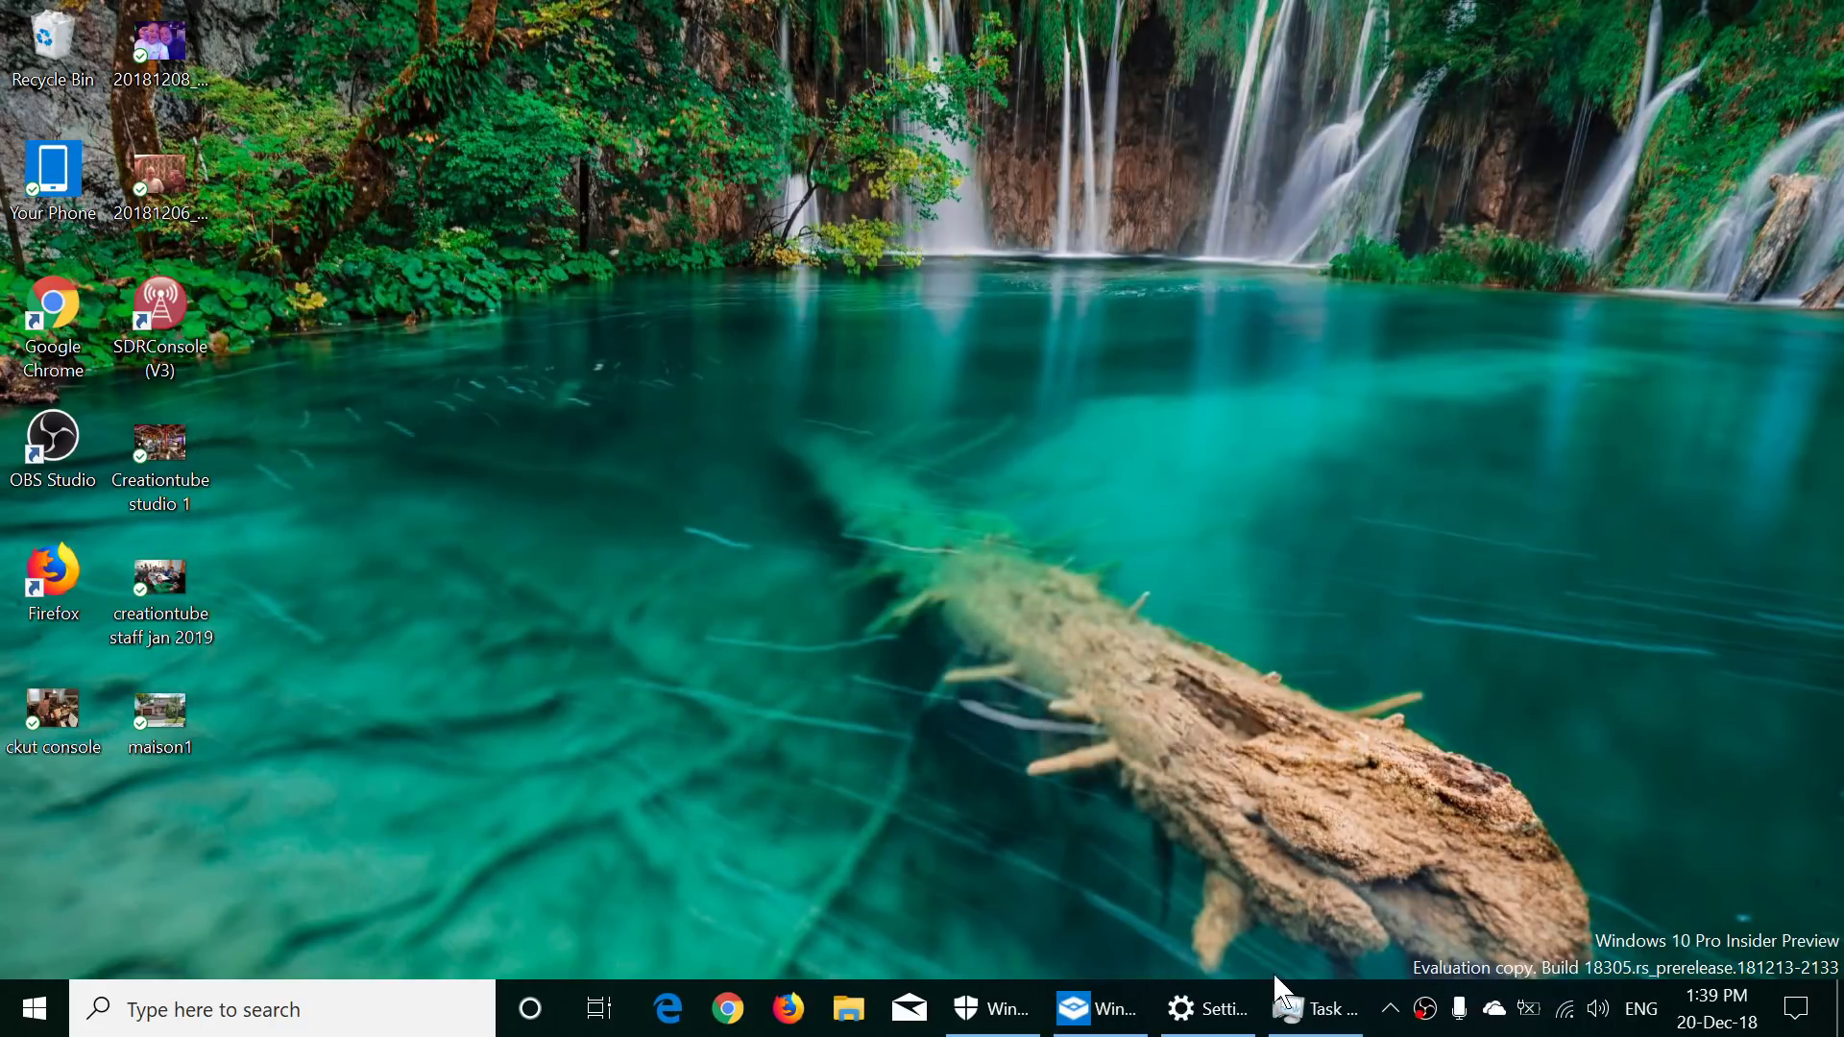
pyautogui.click(992, 995)
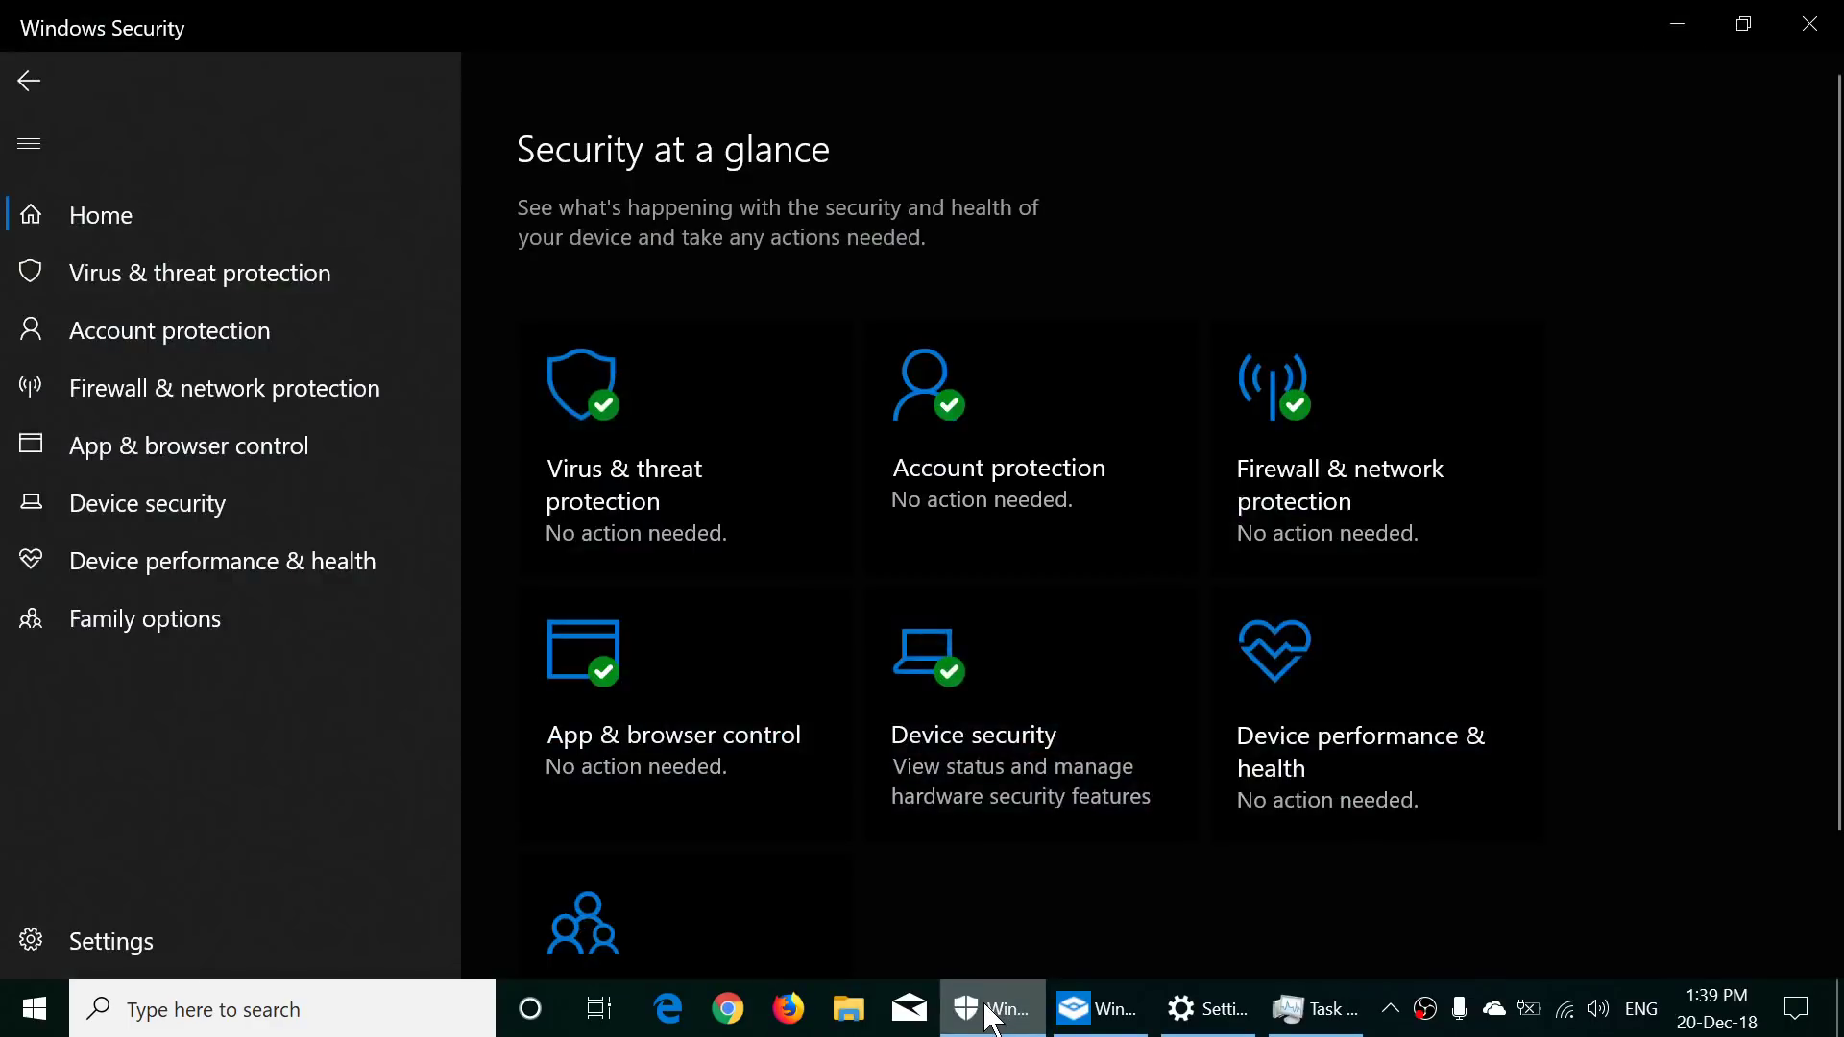
pyautogui.click(661, 451)
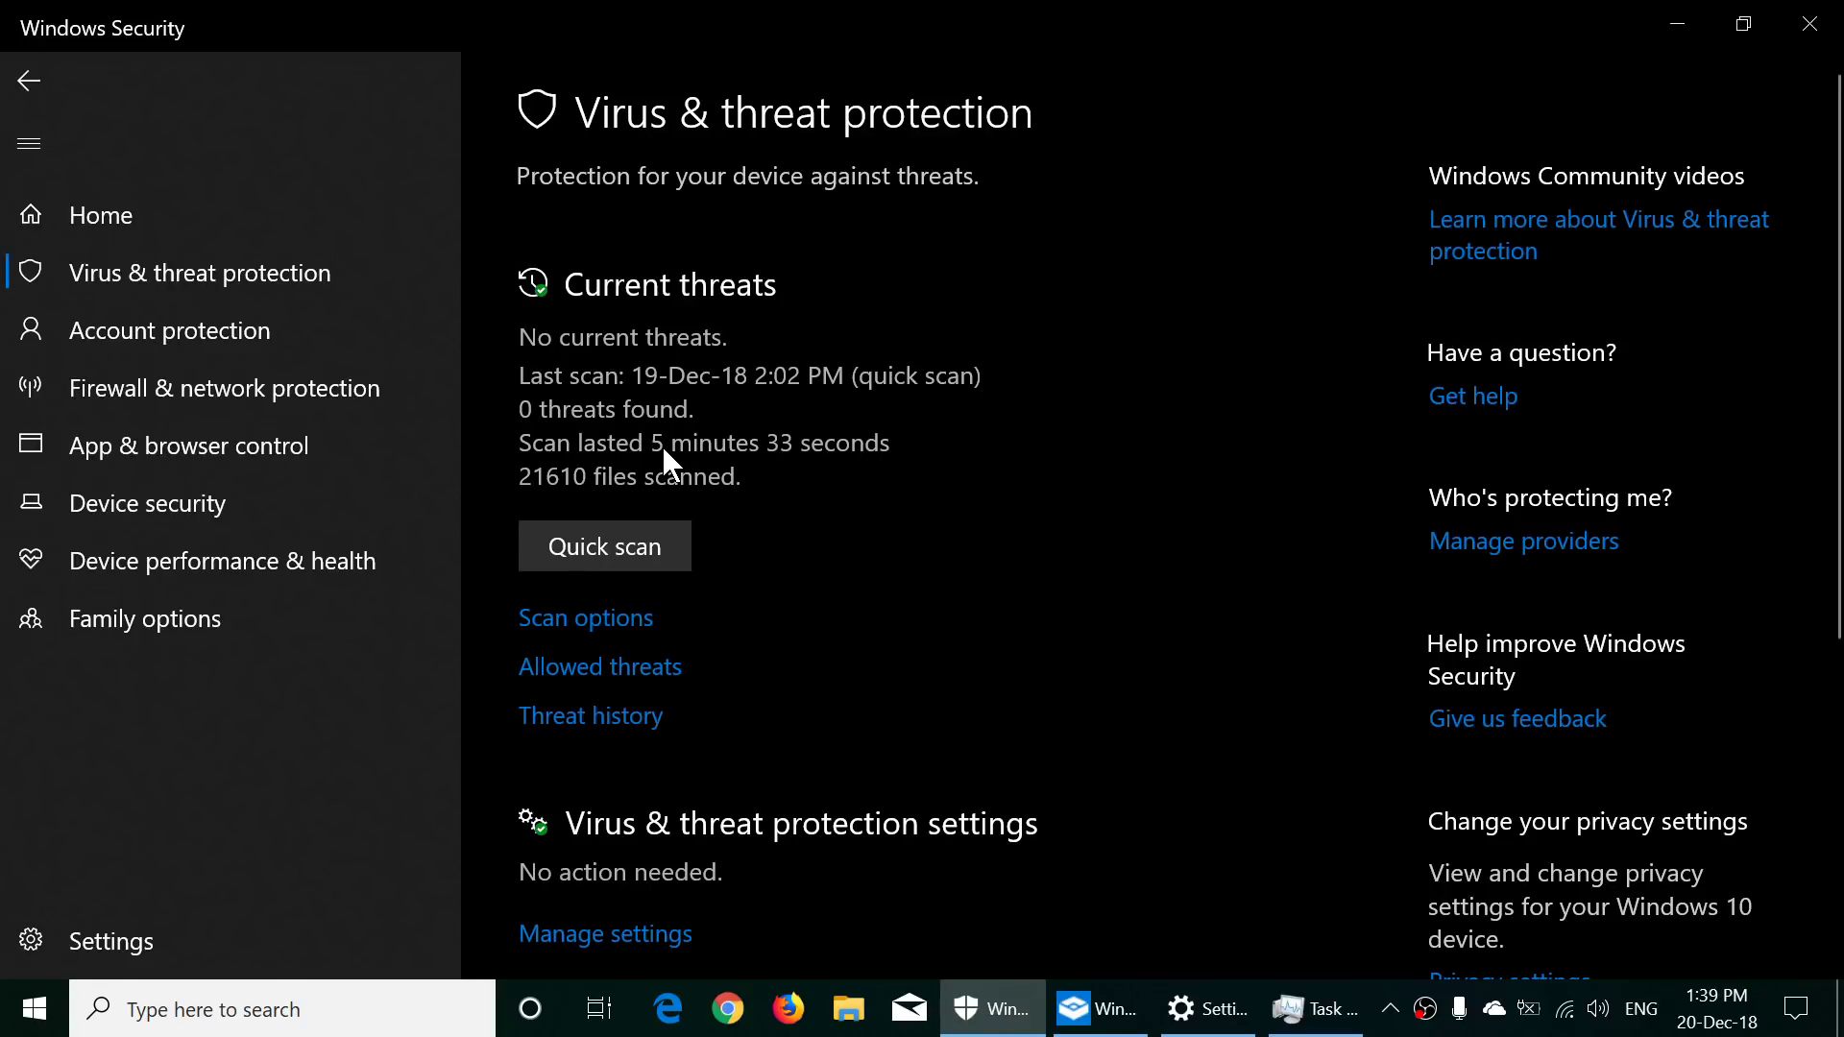
pyautogui.click(644, 722)
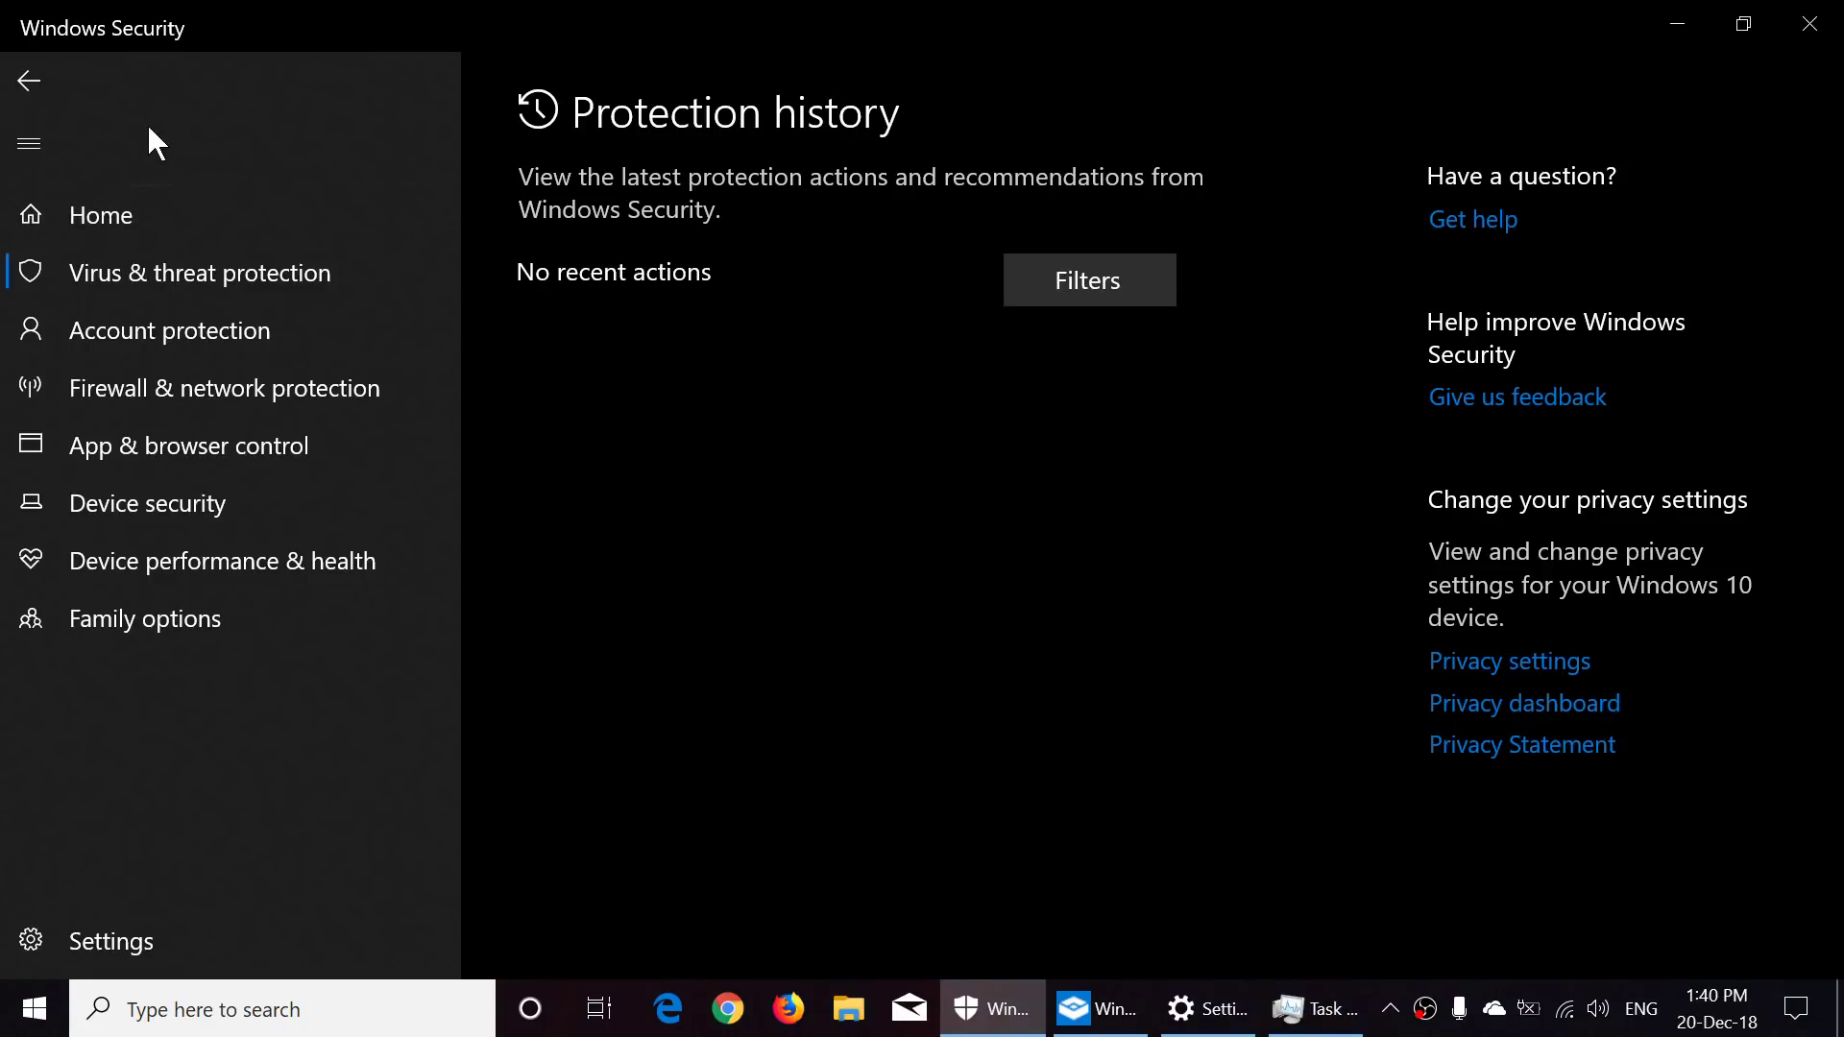
pyautogui.click(28, 81)
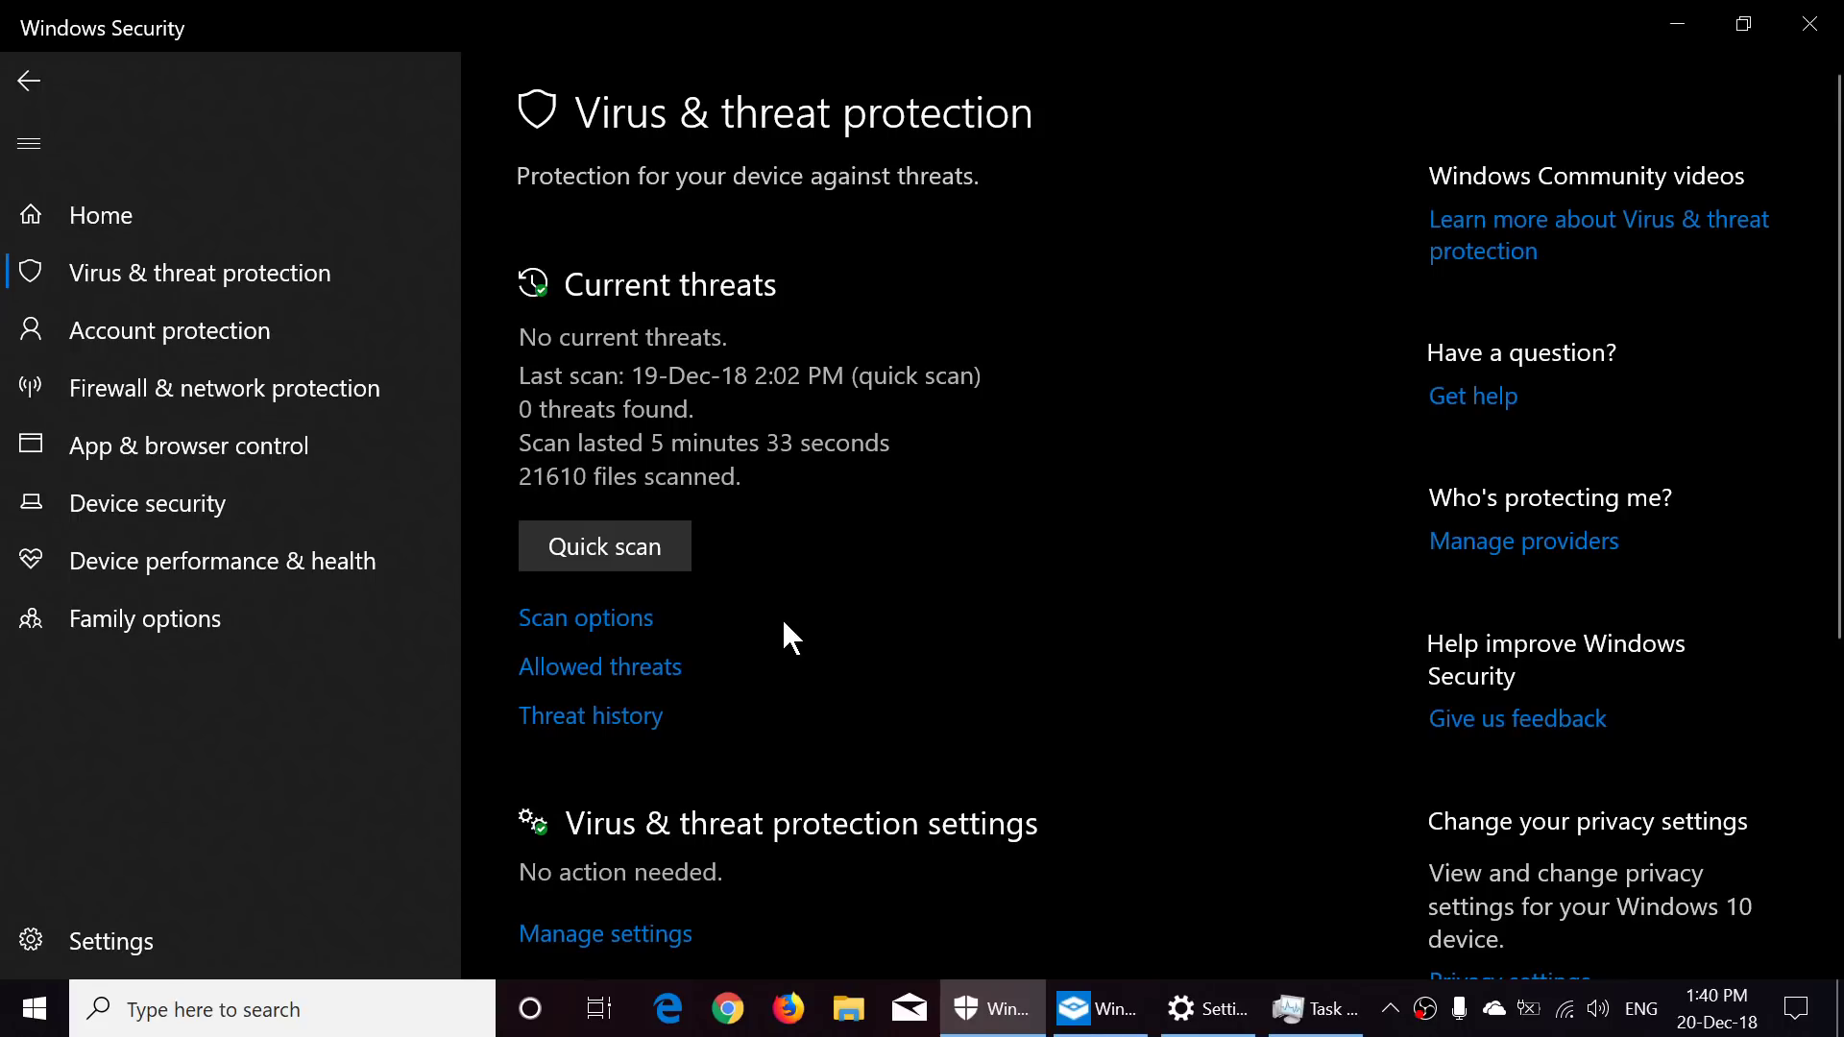
# Look through the Virus & threat protection settings, return to Security at a glance, and minimize.
pyautogui.click(692, 931)
pyautogui.scroll(-2, 821, 672)
pyautogui.scroll(-4, 821, 672)
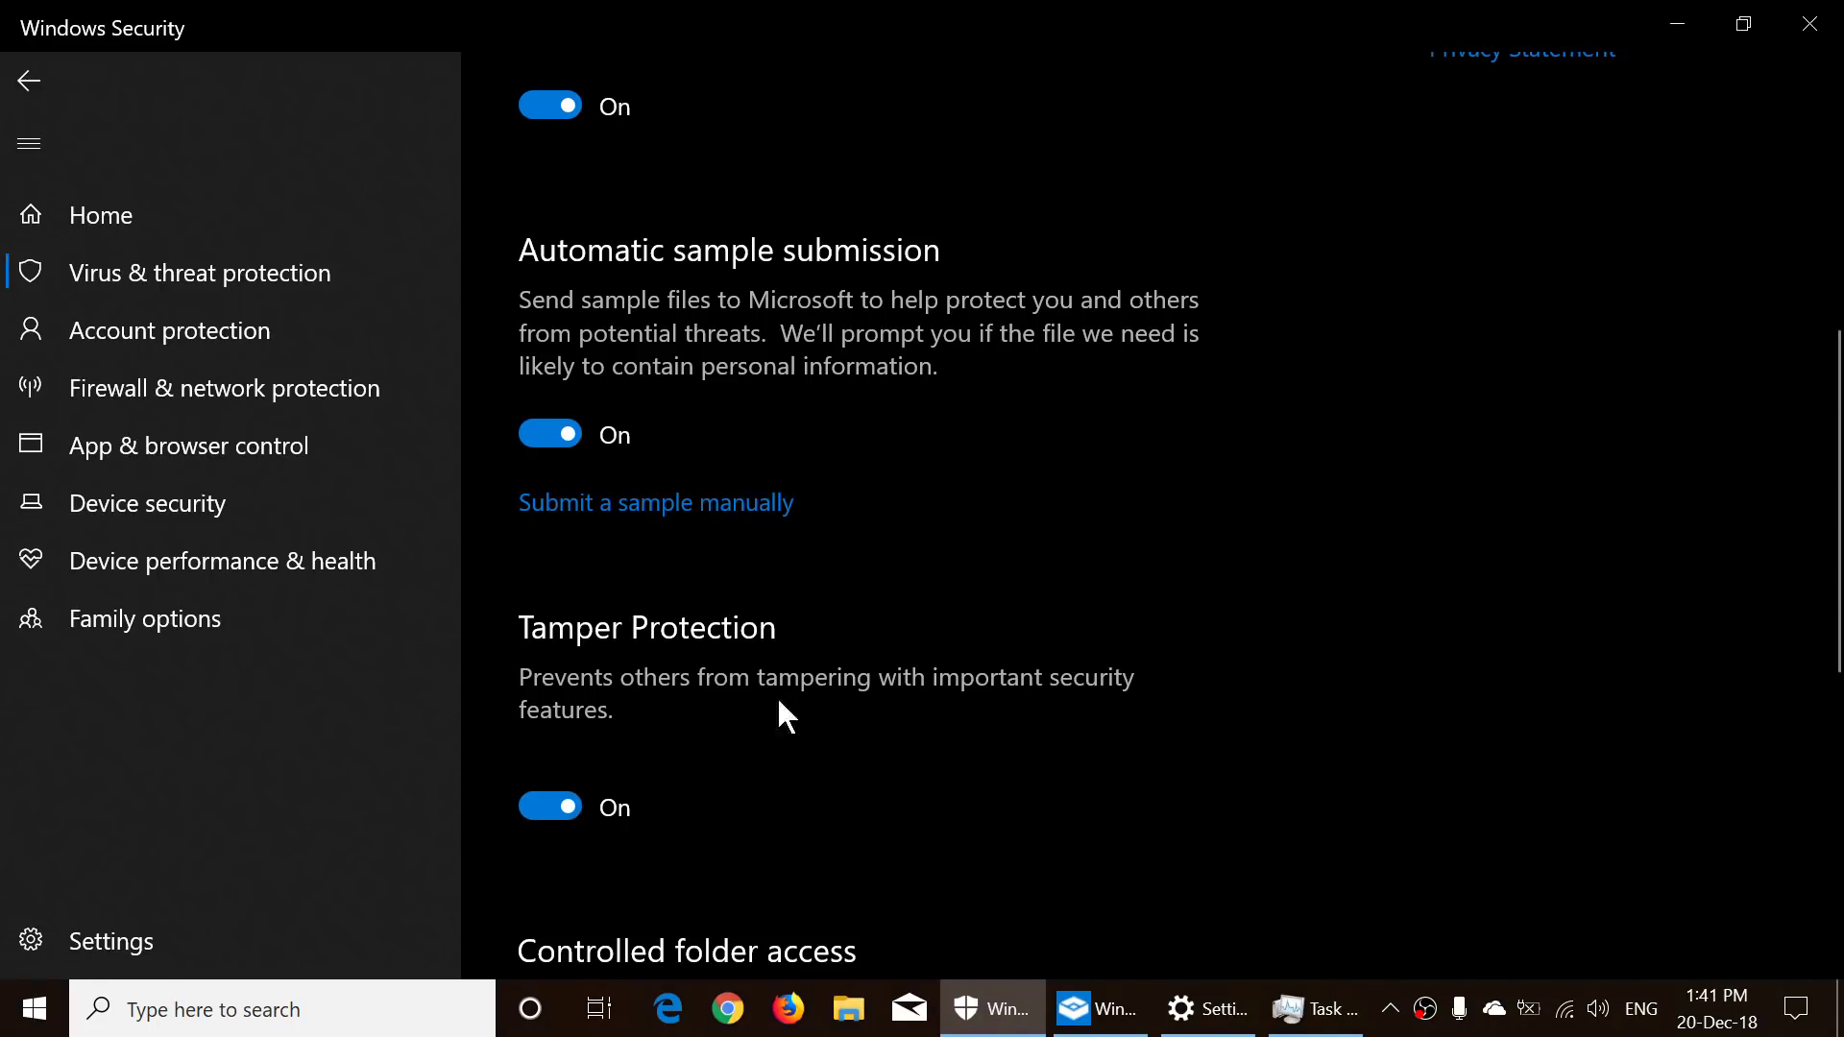
pyautogui.click(28, 79)
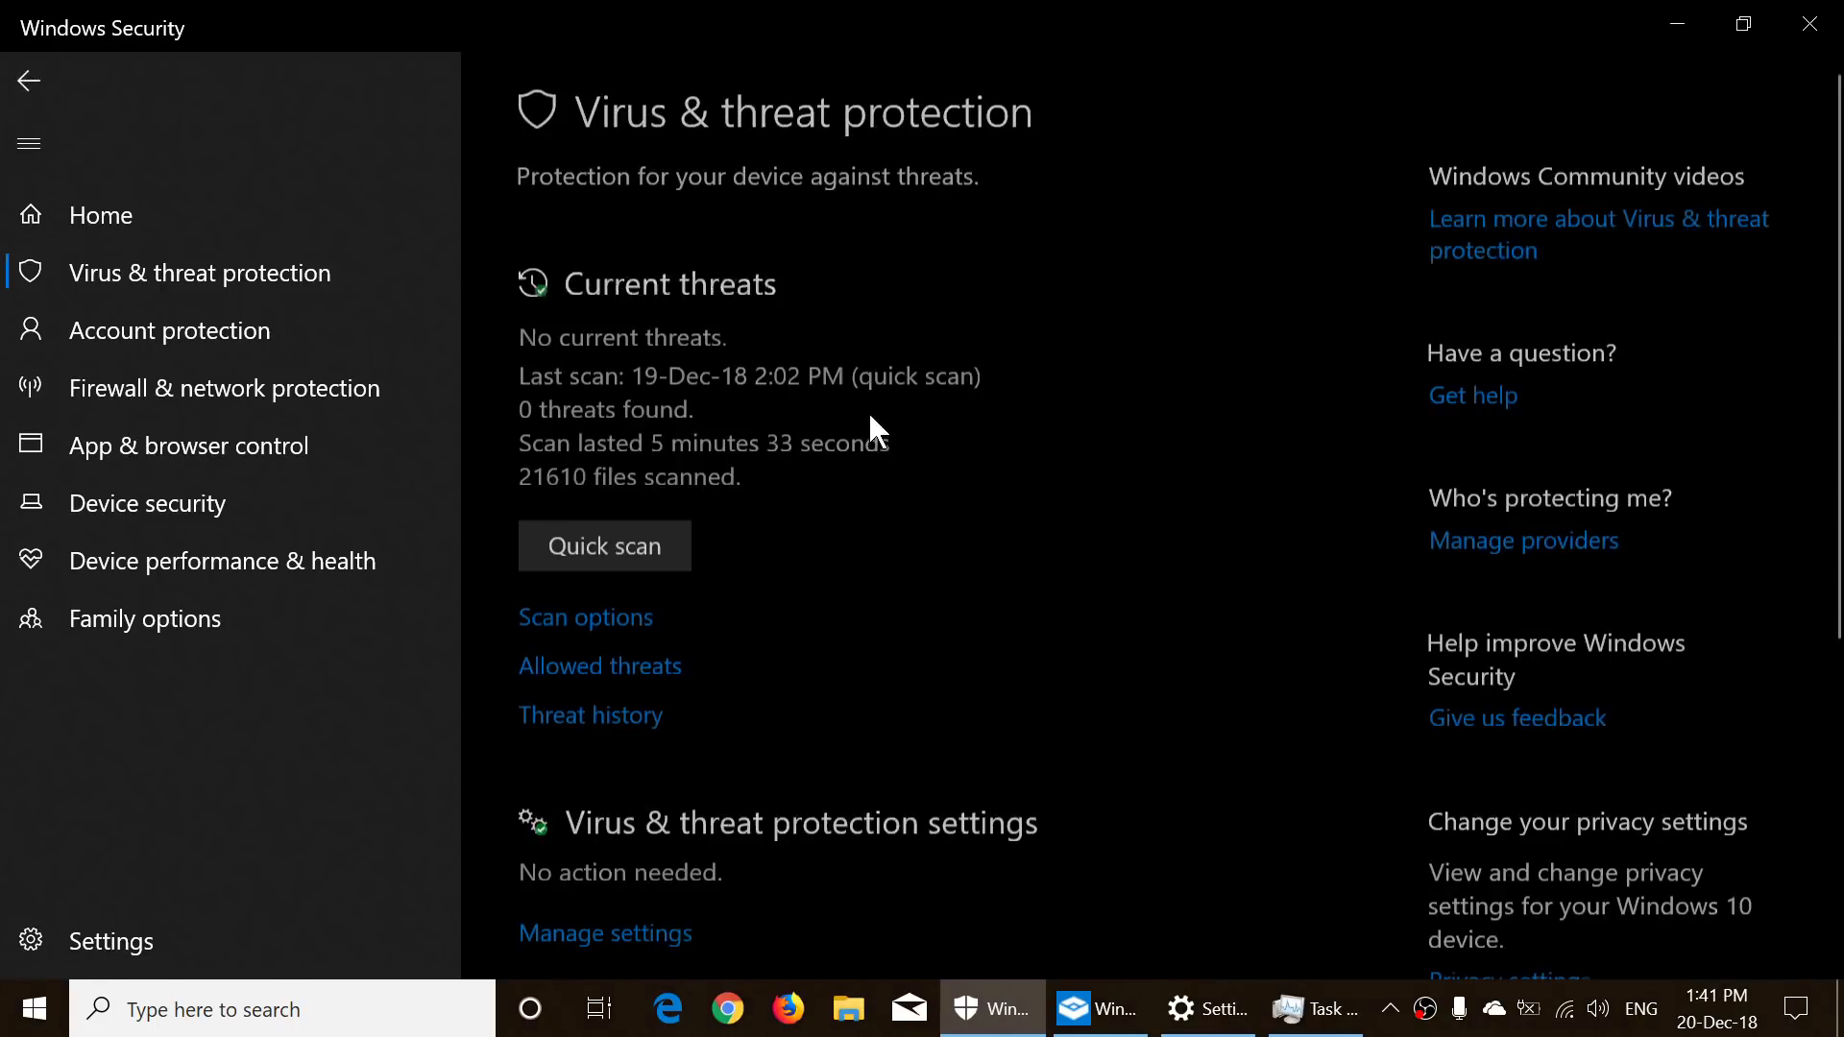
pyautogui.click(29, 96)
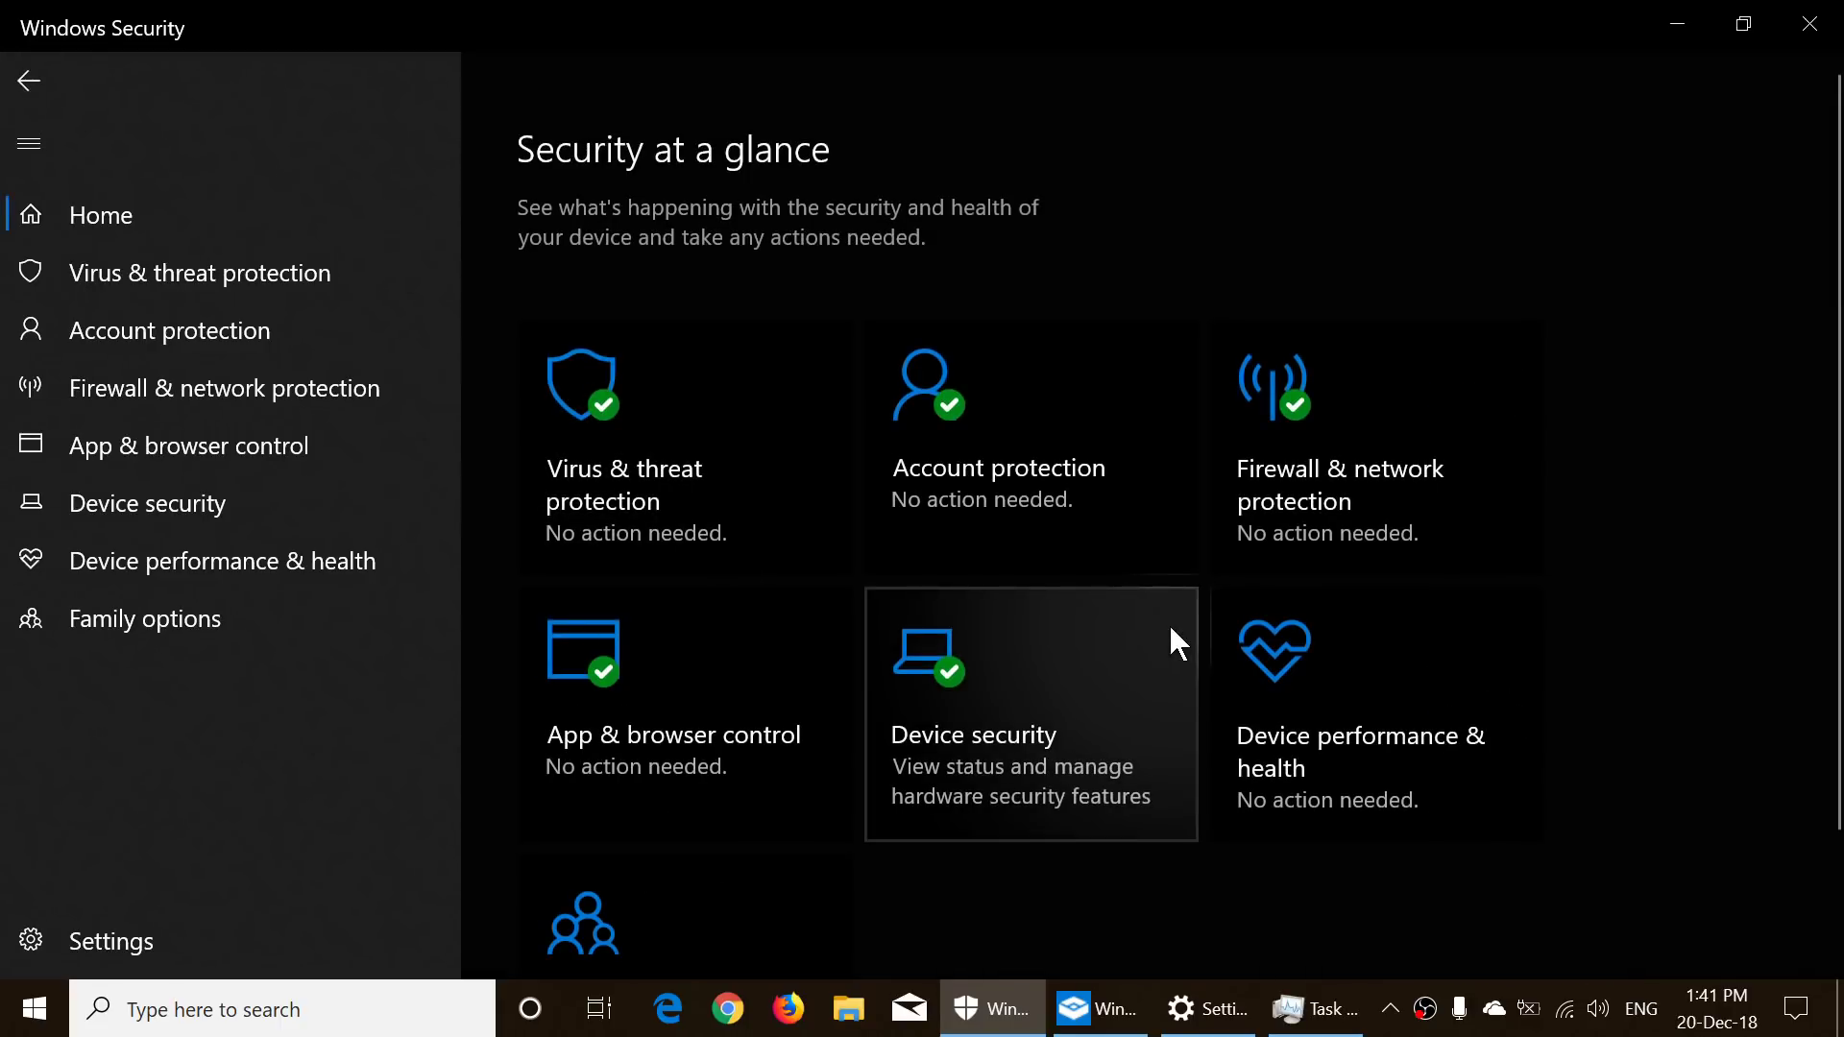
pyautogui.click(1680, 24)
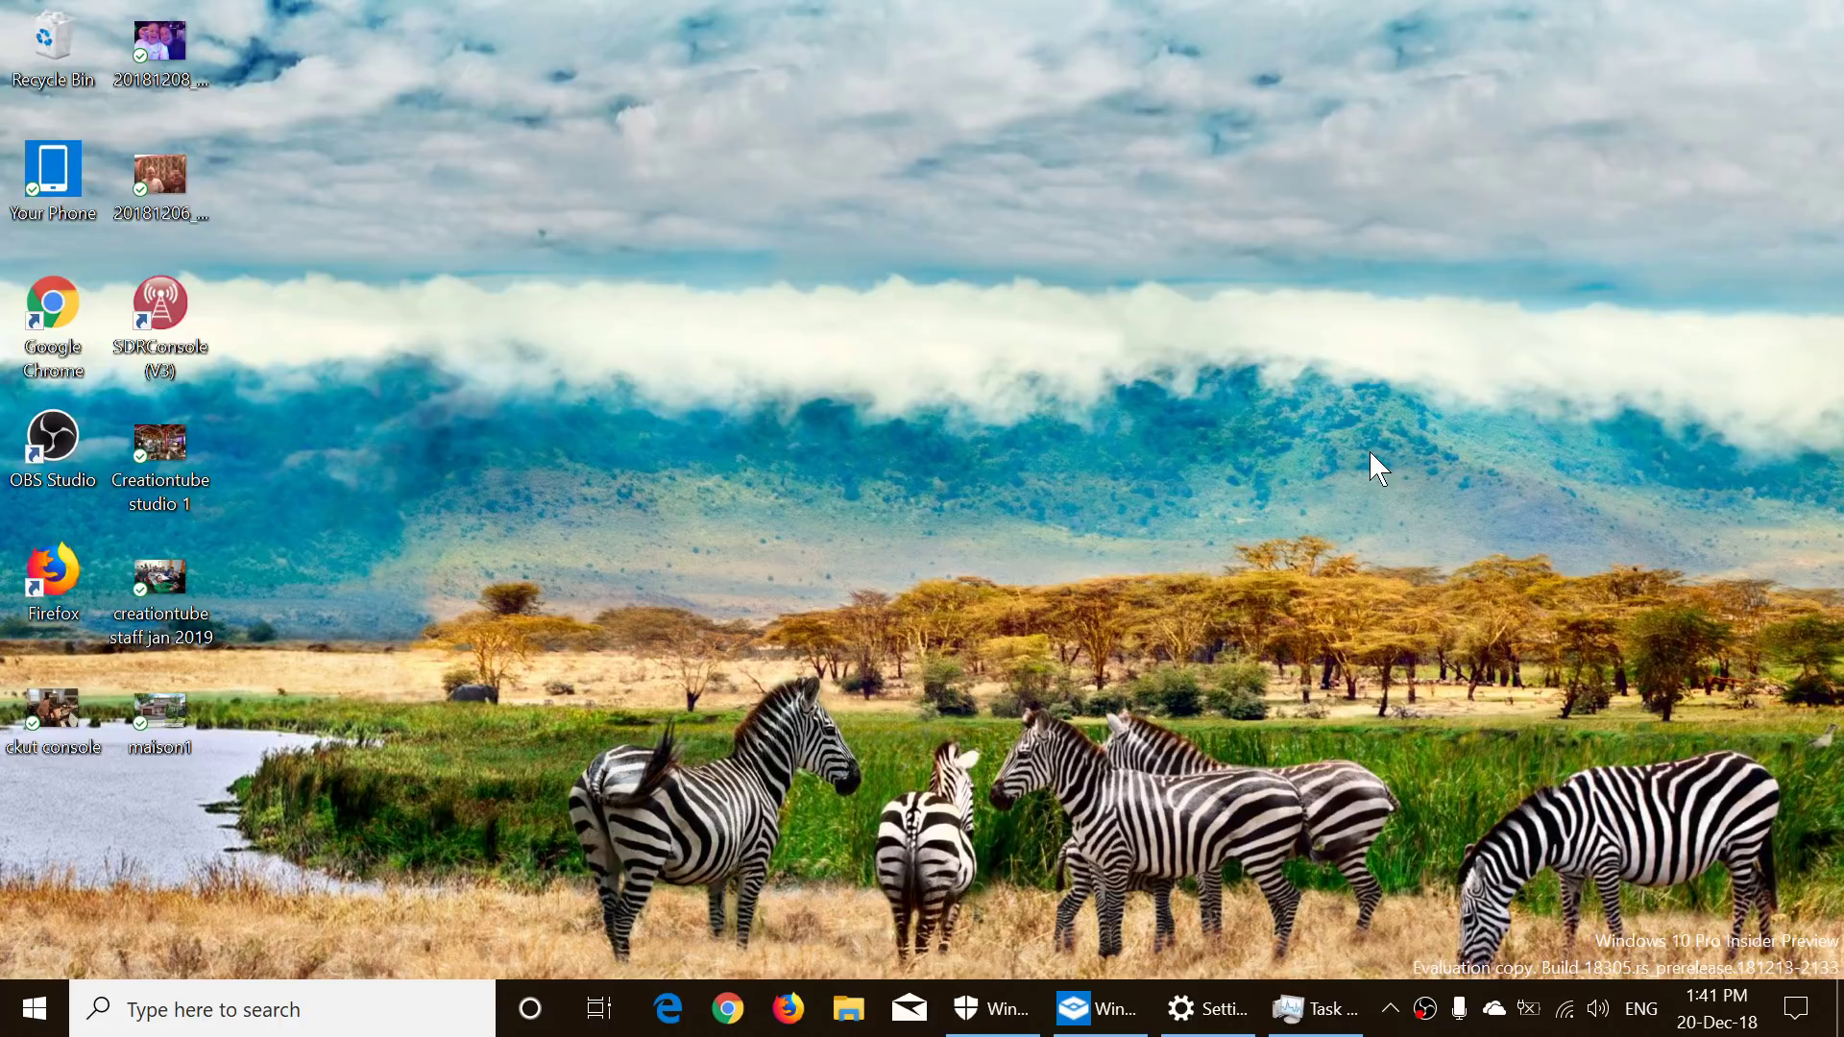
# Bring up clipboard history with Win+V to see the copied text snippet and image.
pyautogui.press('super+v')
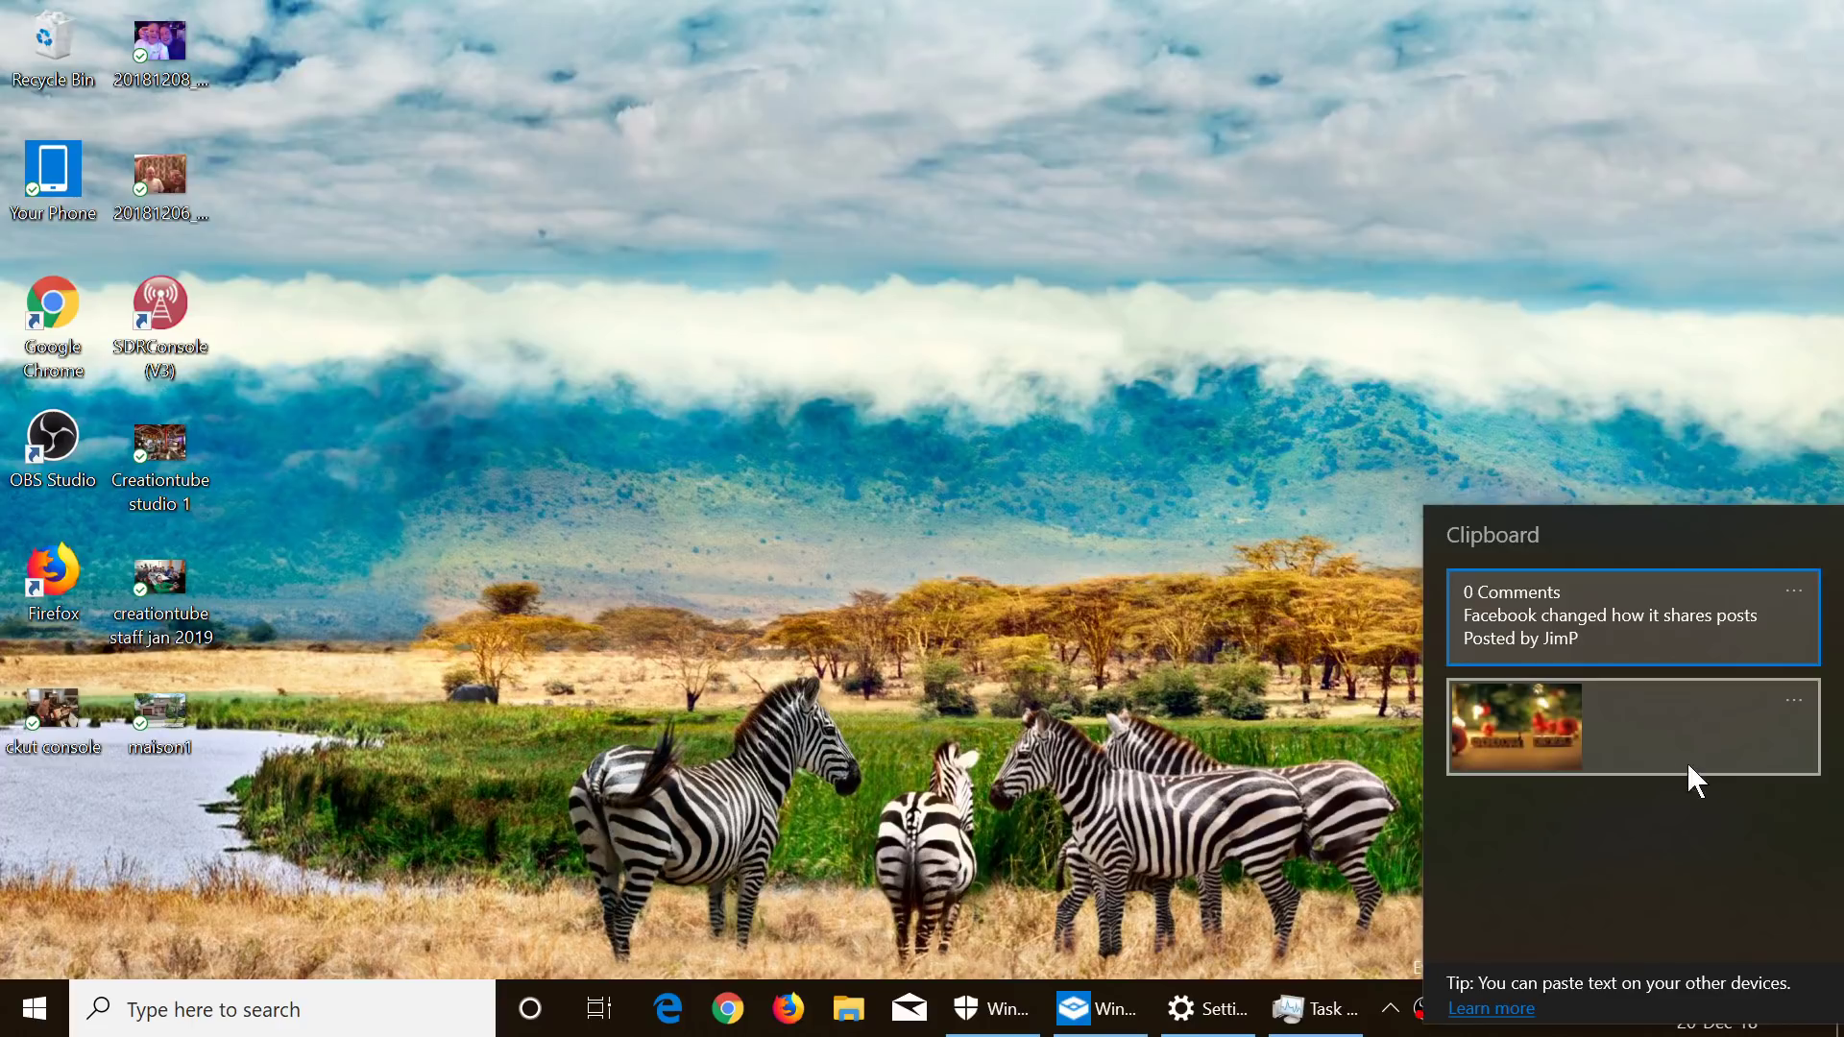
# Dismiss the clipboard history panel by clicking on the desktop.
pyautogui.click(1247, 657)
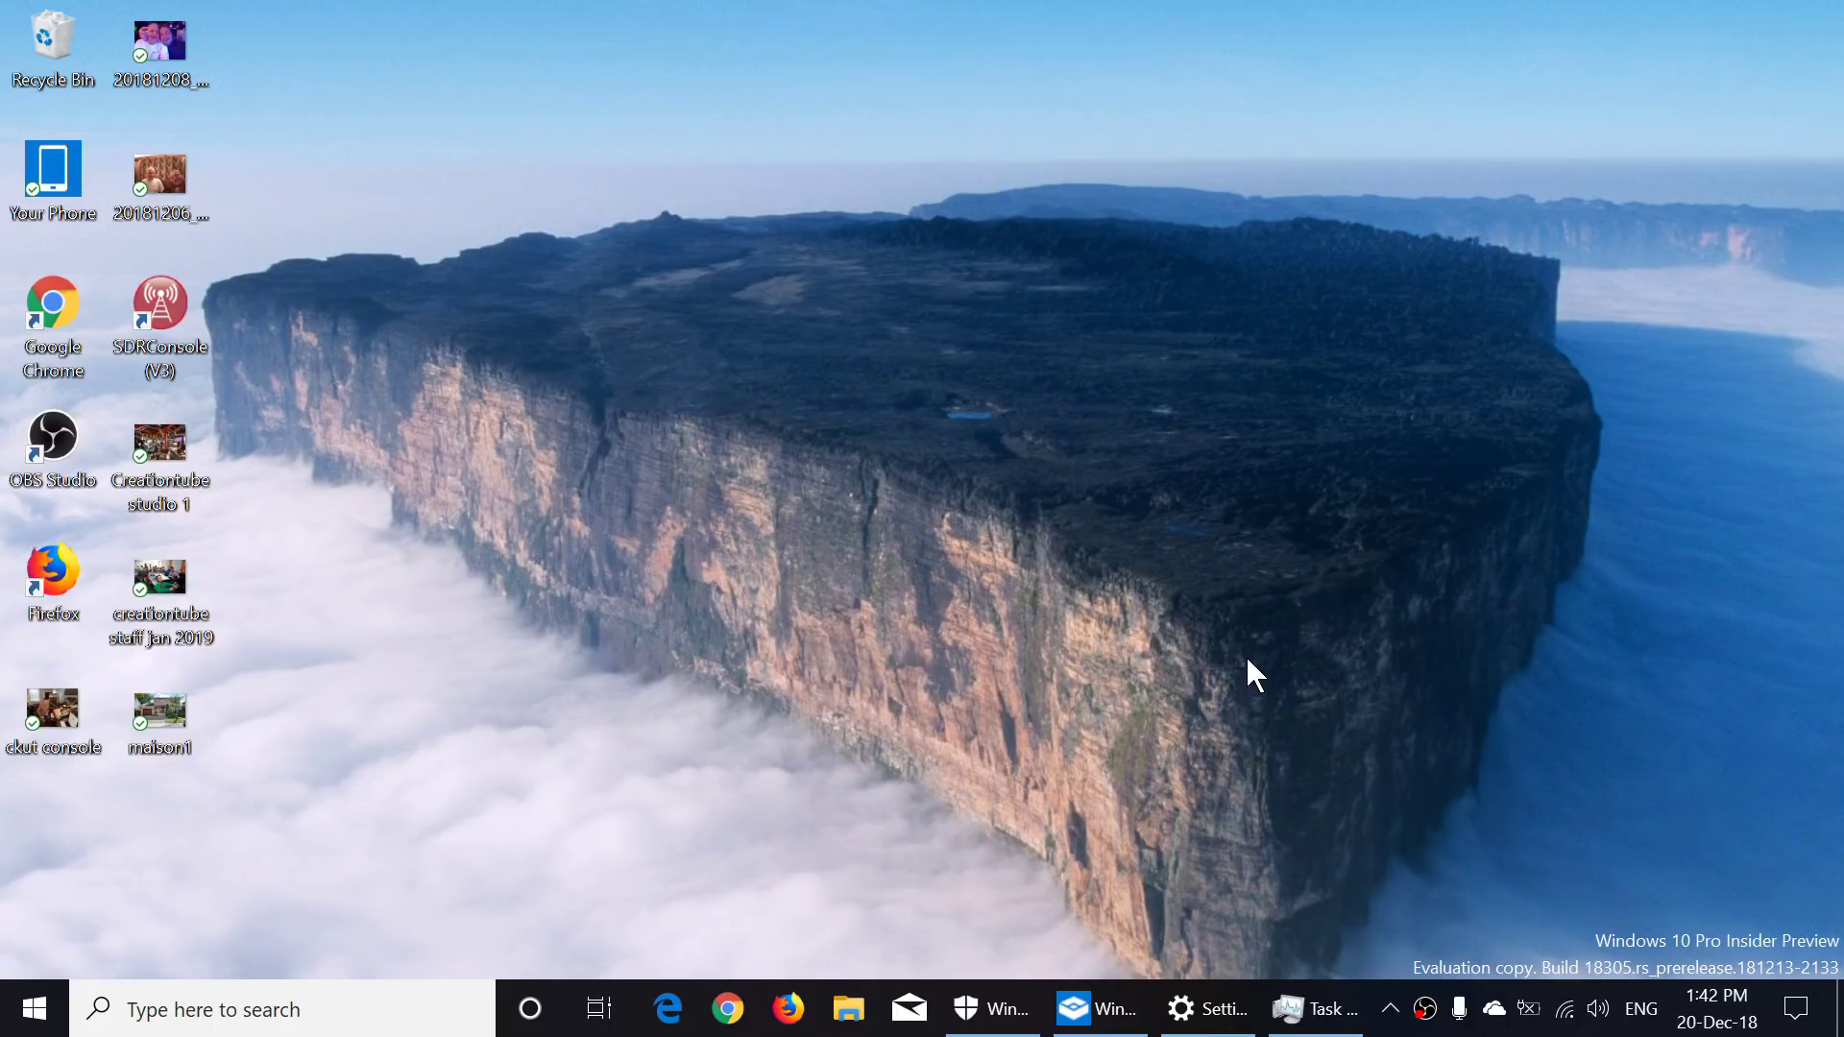
# Review Diagnostics & feedback's Recommended troubleshooting options, keep 'Ask me before fixing problems', and bring up Task Manager.
pyautogui.click(1201, 1009)
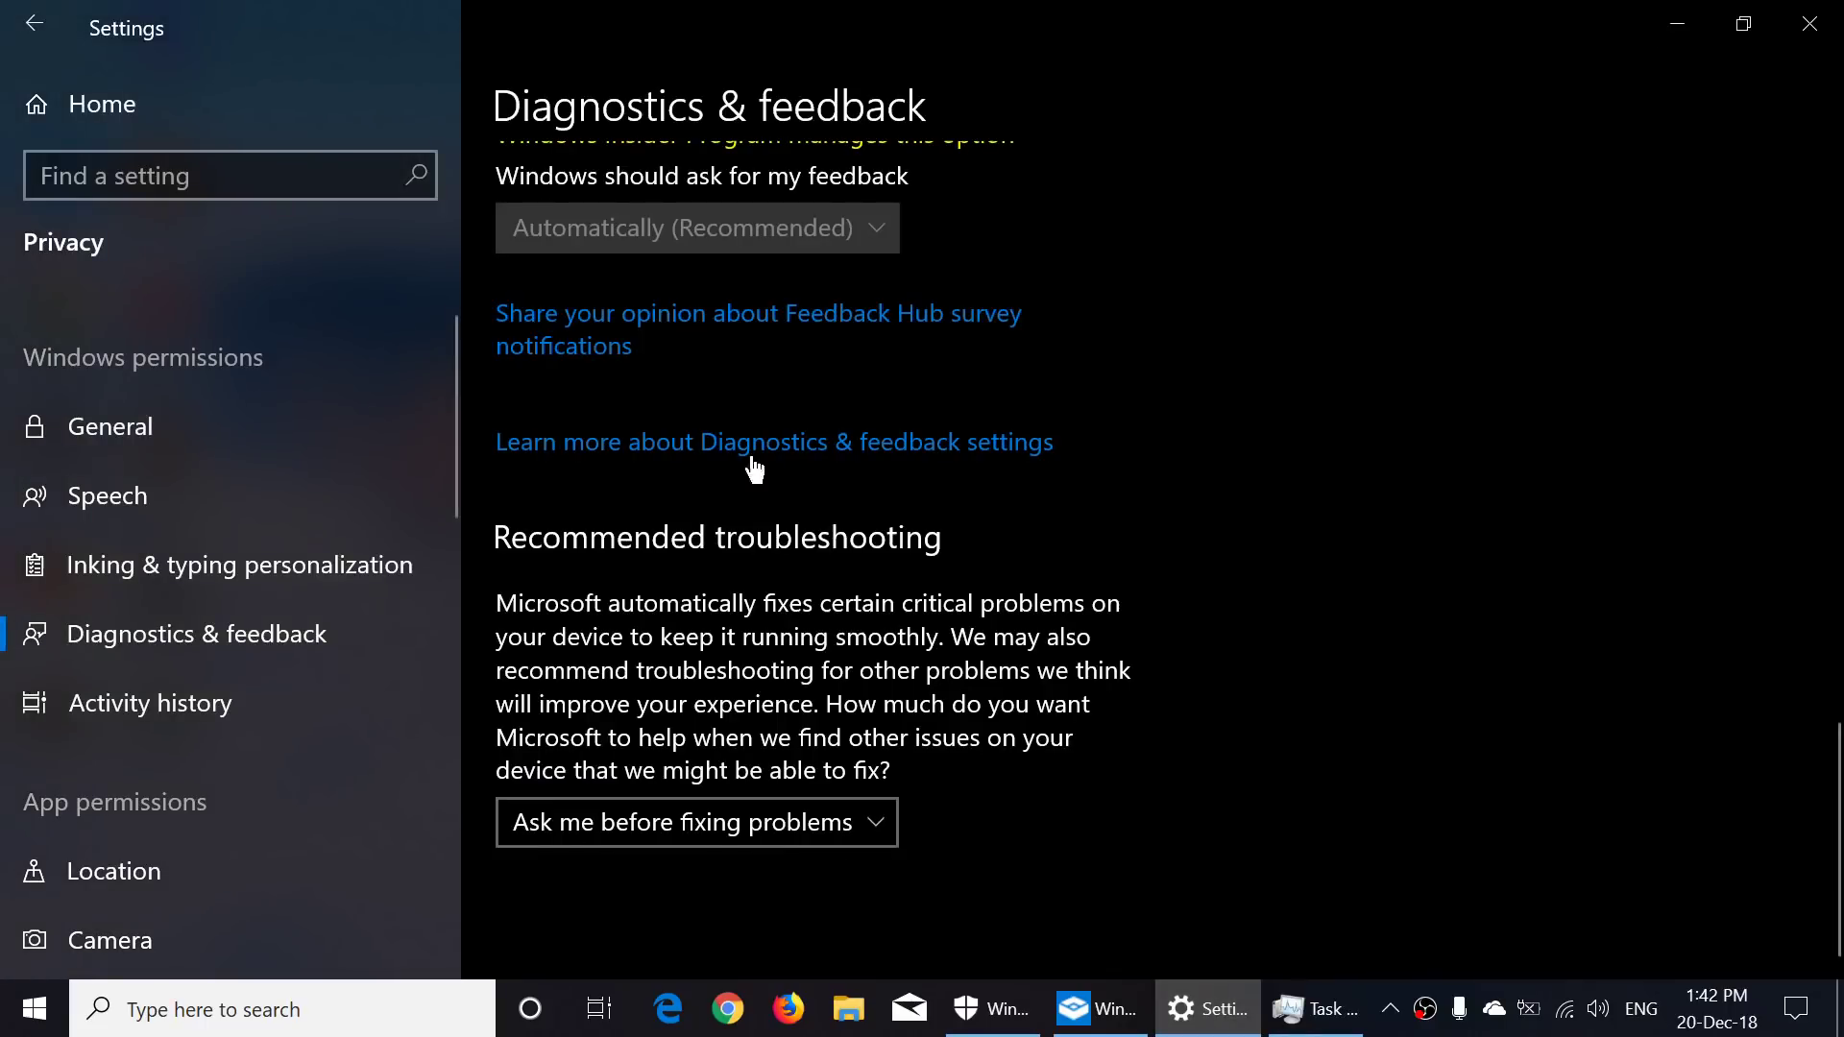
pyautogui.click(855, 822)
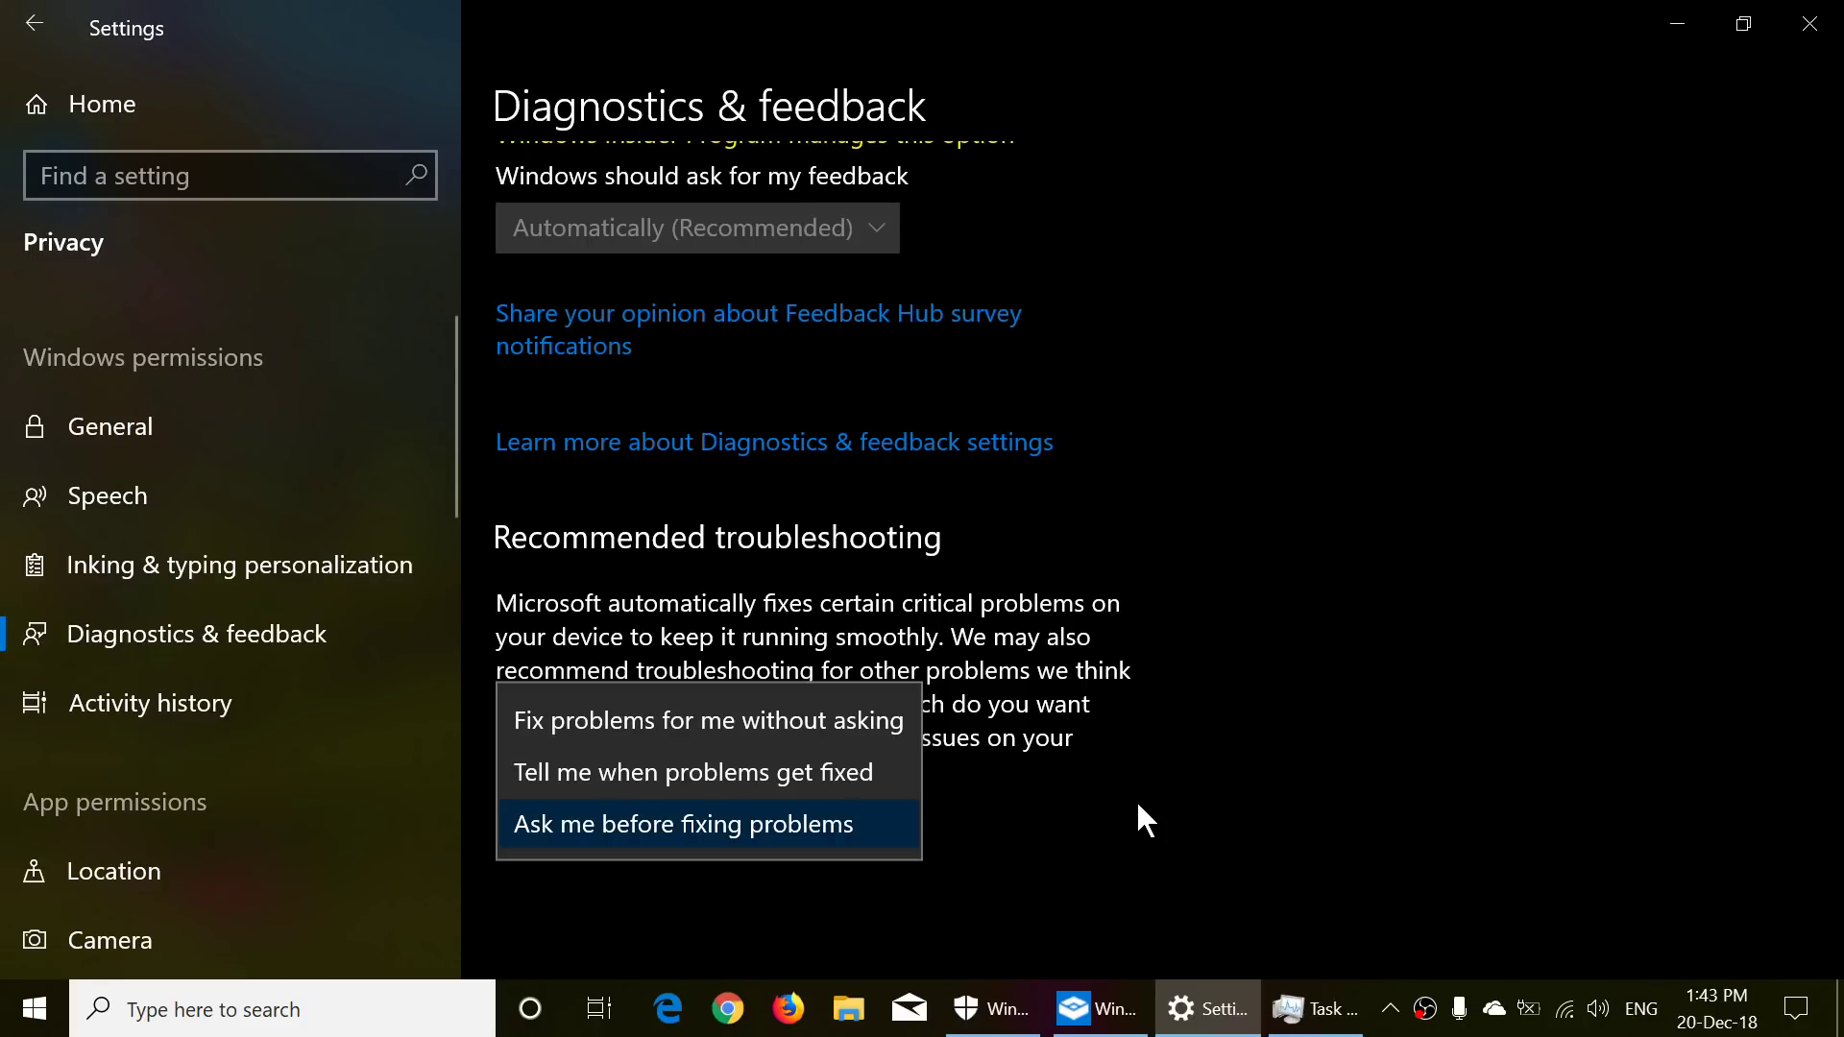
pyautogui.click(1383, 754)
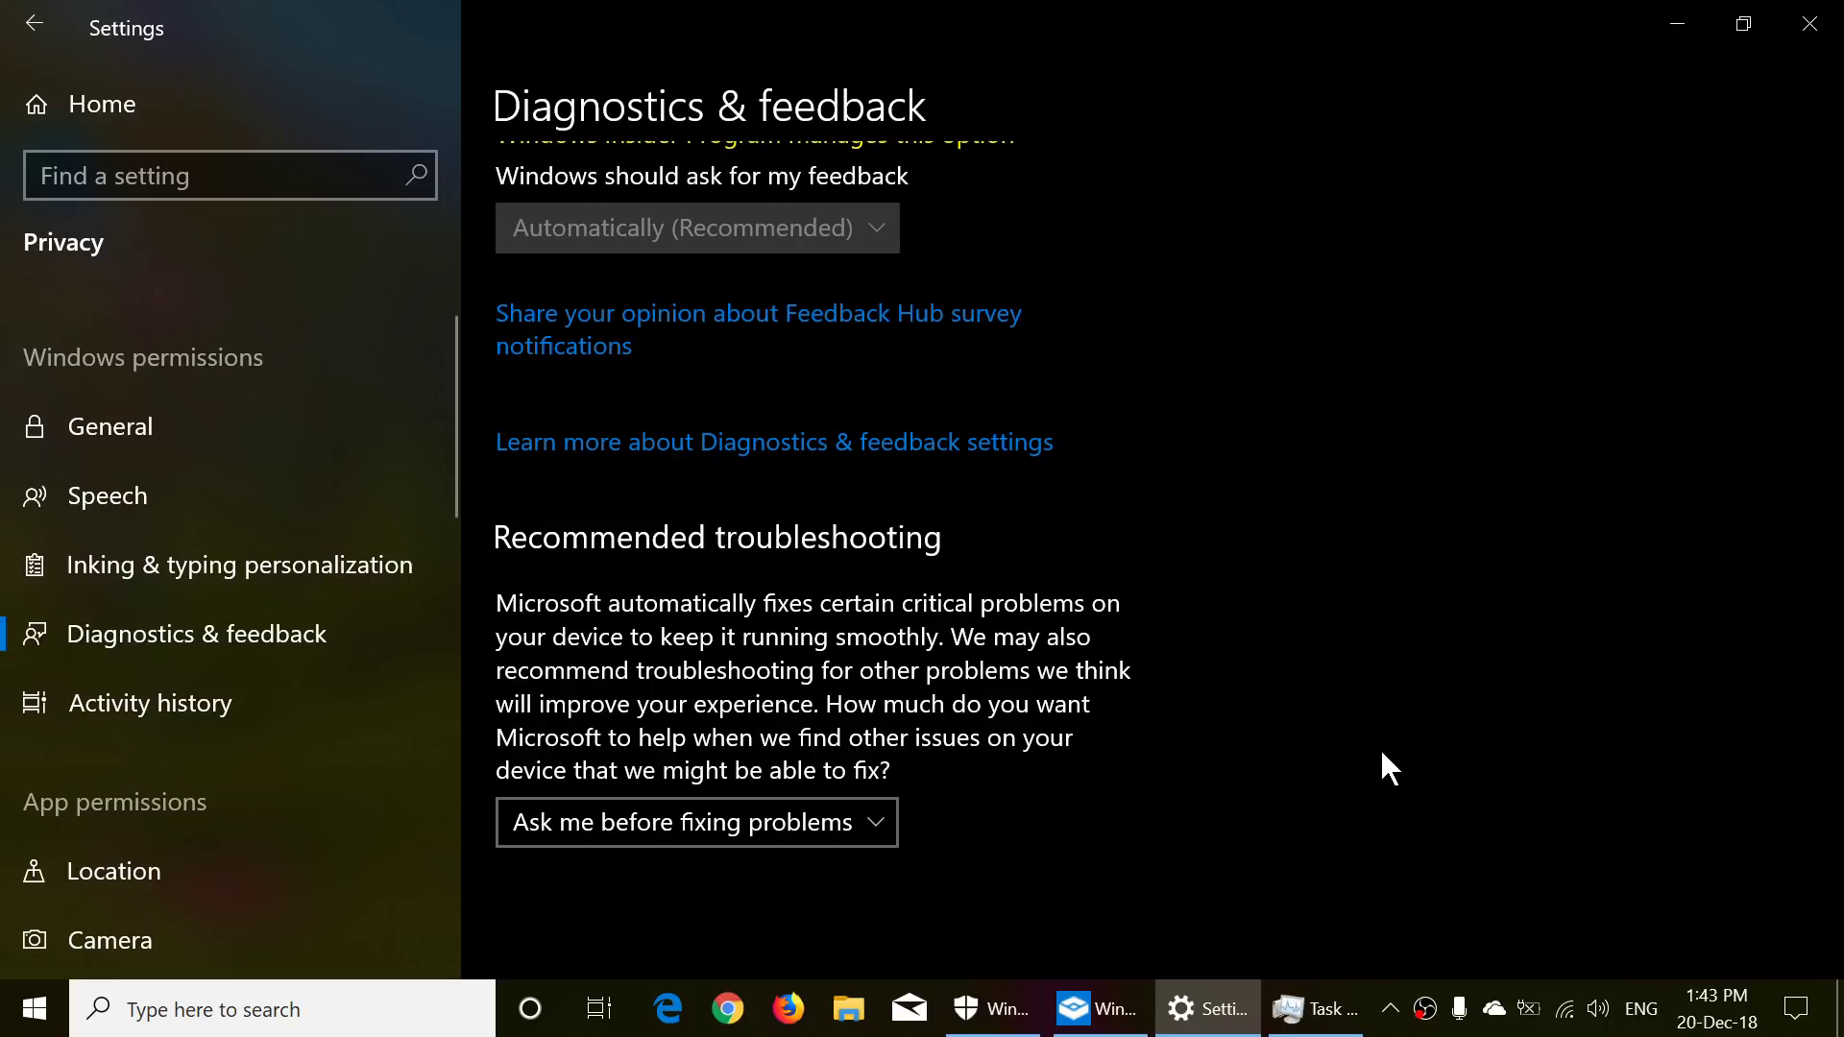
pyautogui.click(1325, 1006)
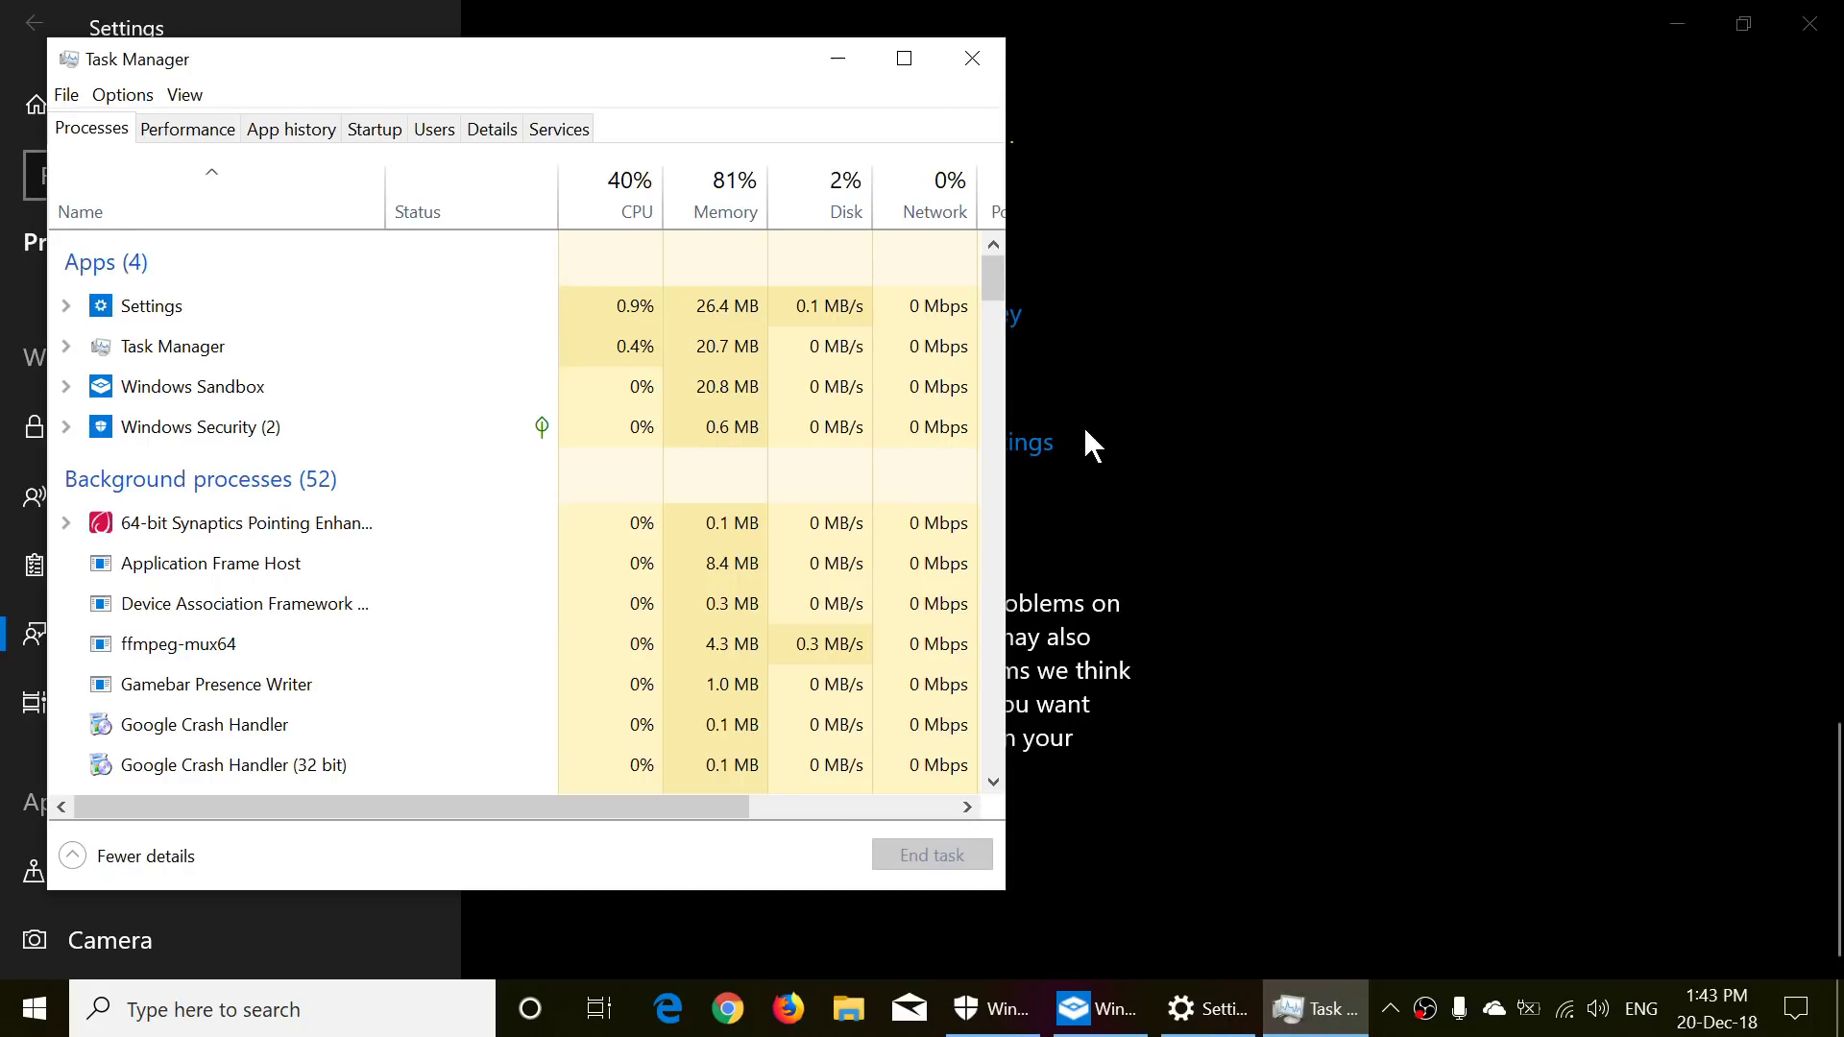
# Check Task Manager's Options > Set default tab choices, then nudge the window slightly right.
pyautogui.click(119, 96)
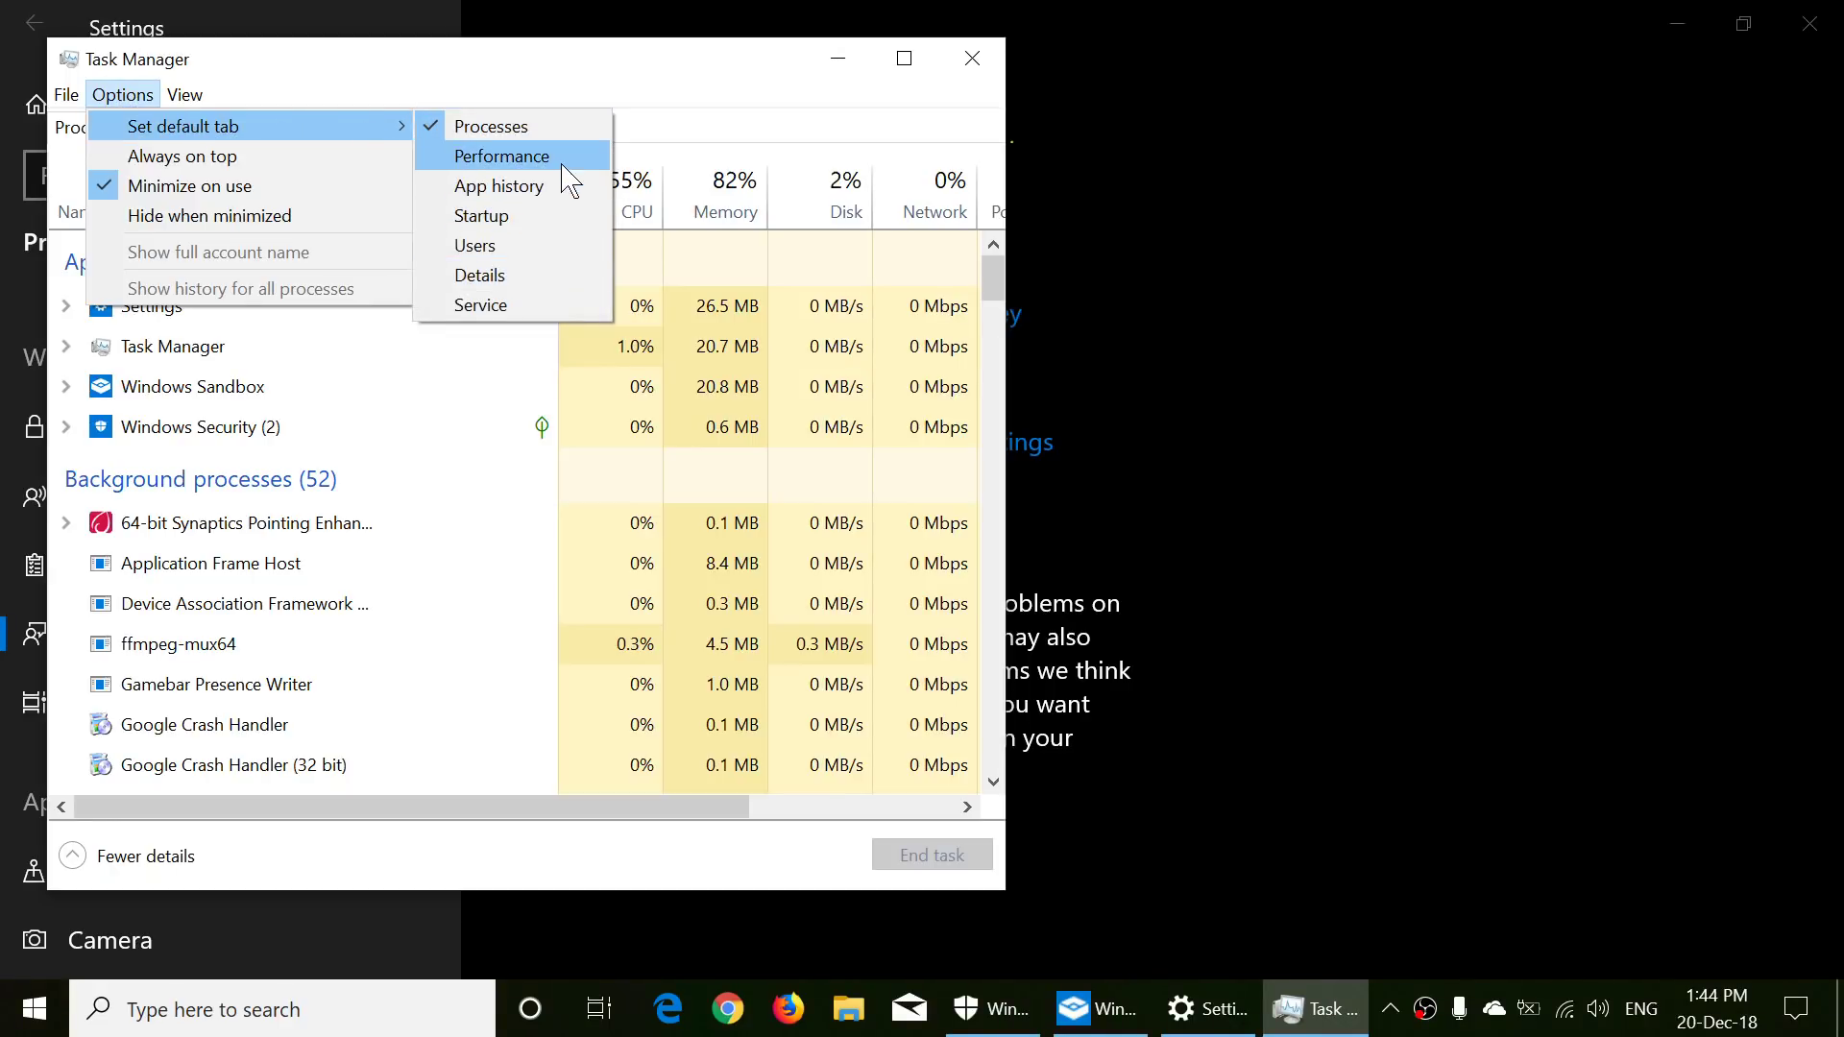
pyautogui.click(652, 86)
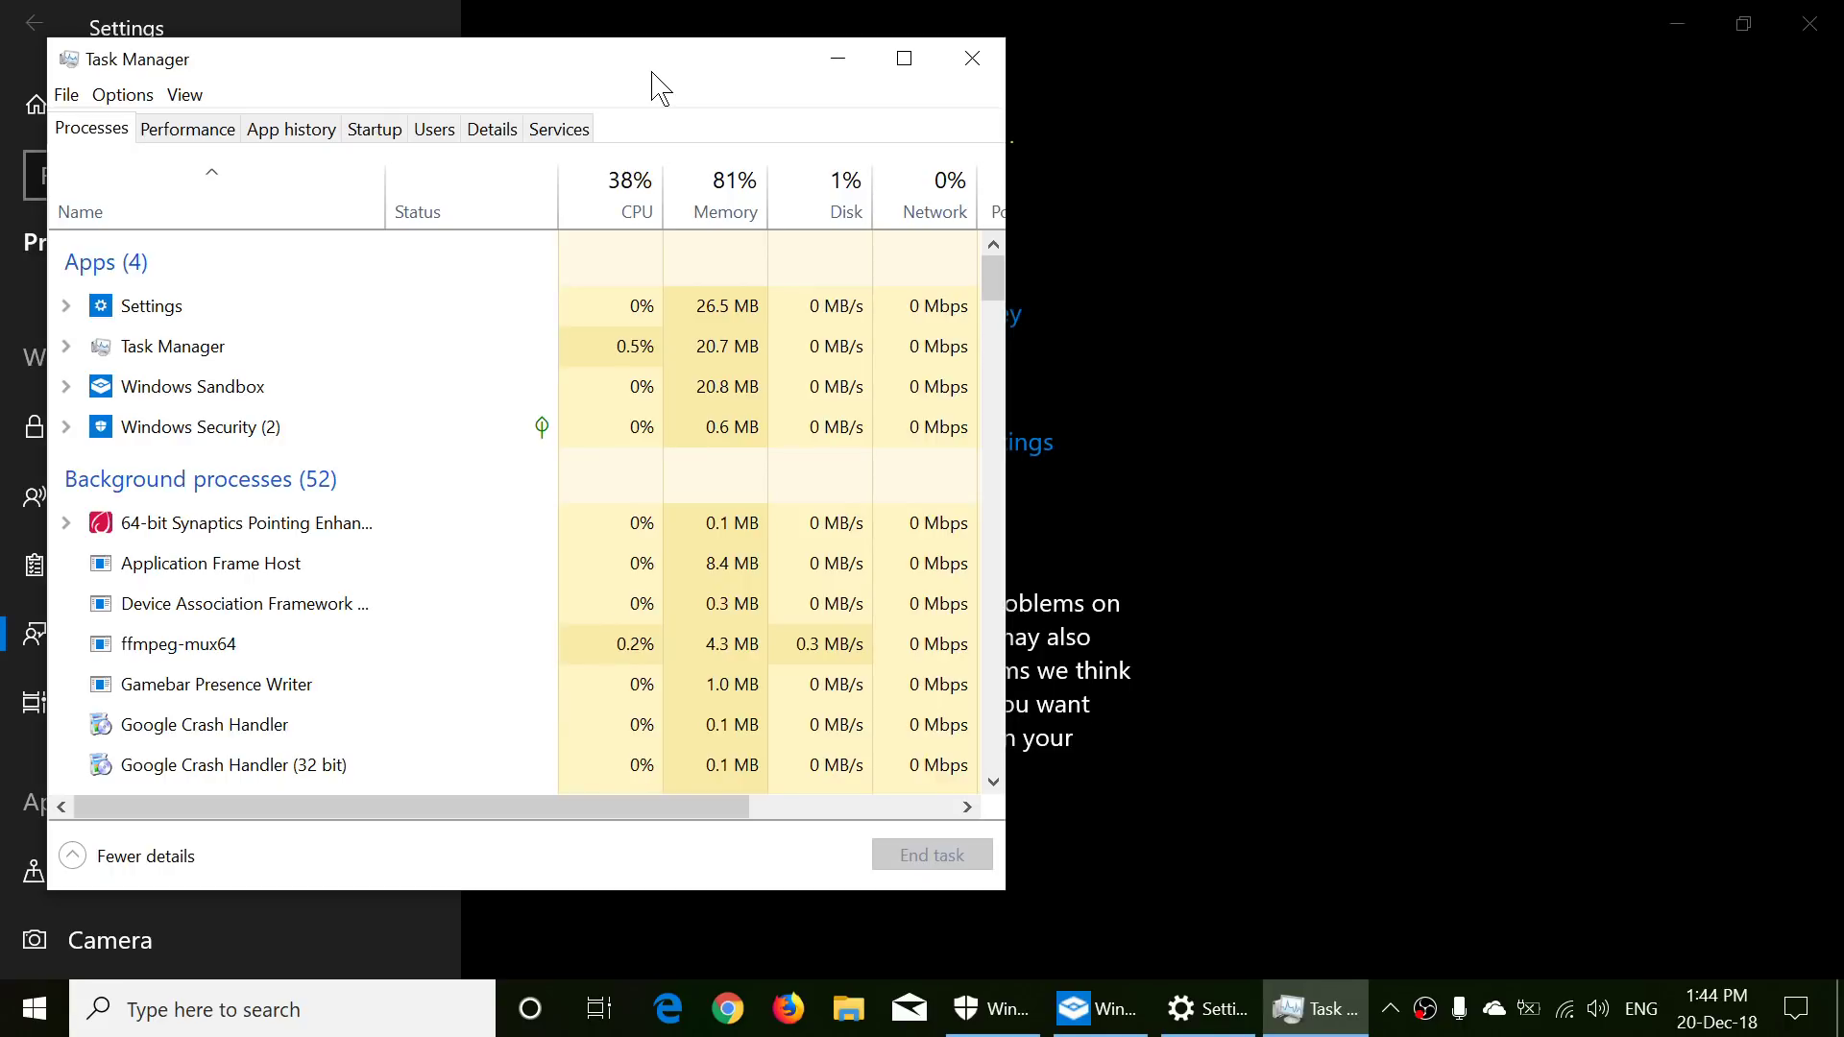
pyautogui.moveTo(653, 79); pyautogui.dragTo(705, 82)
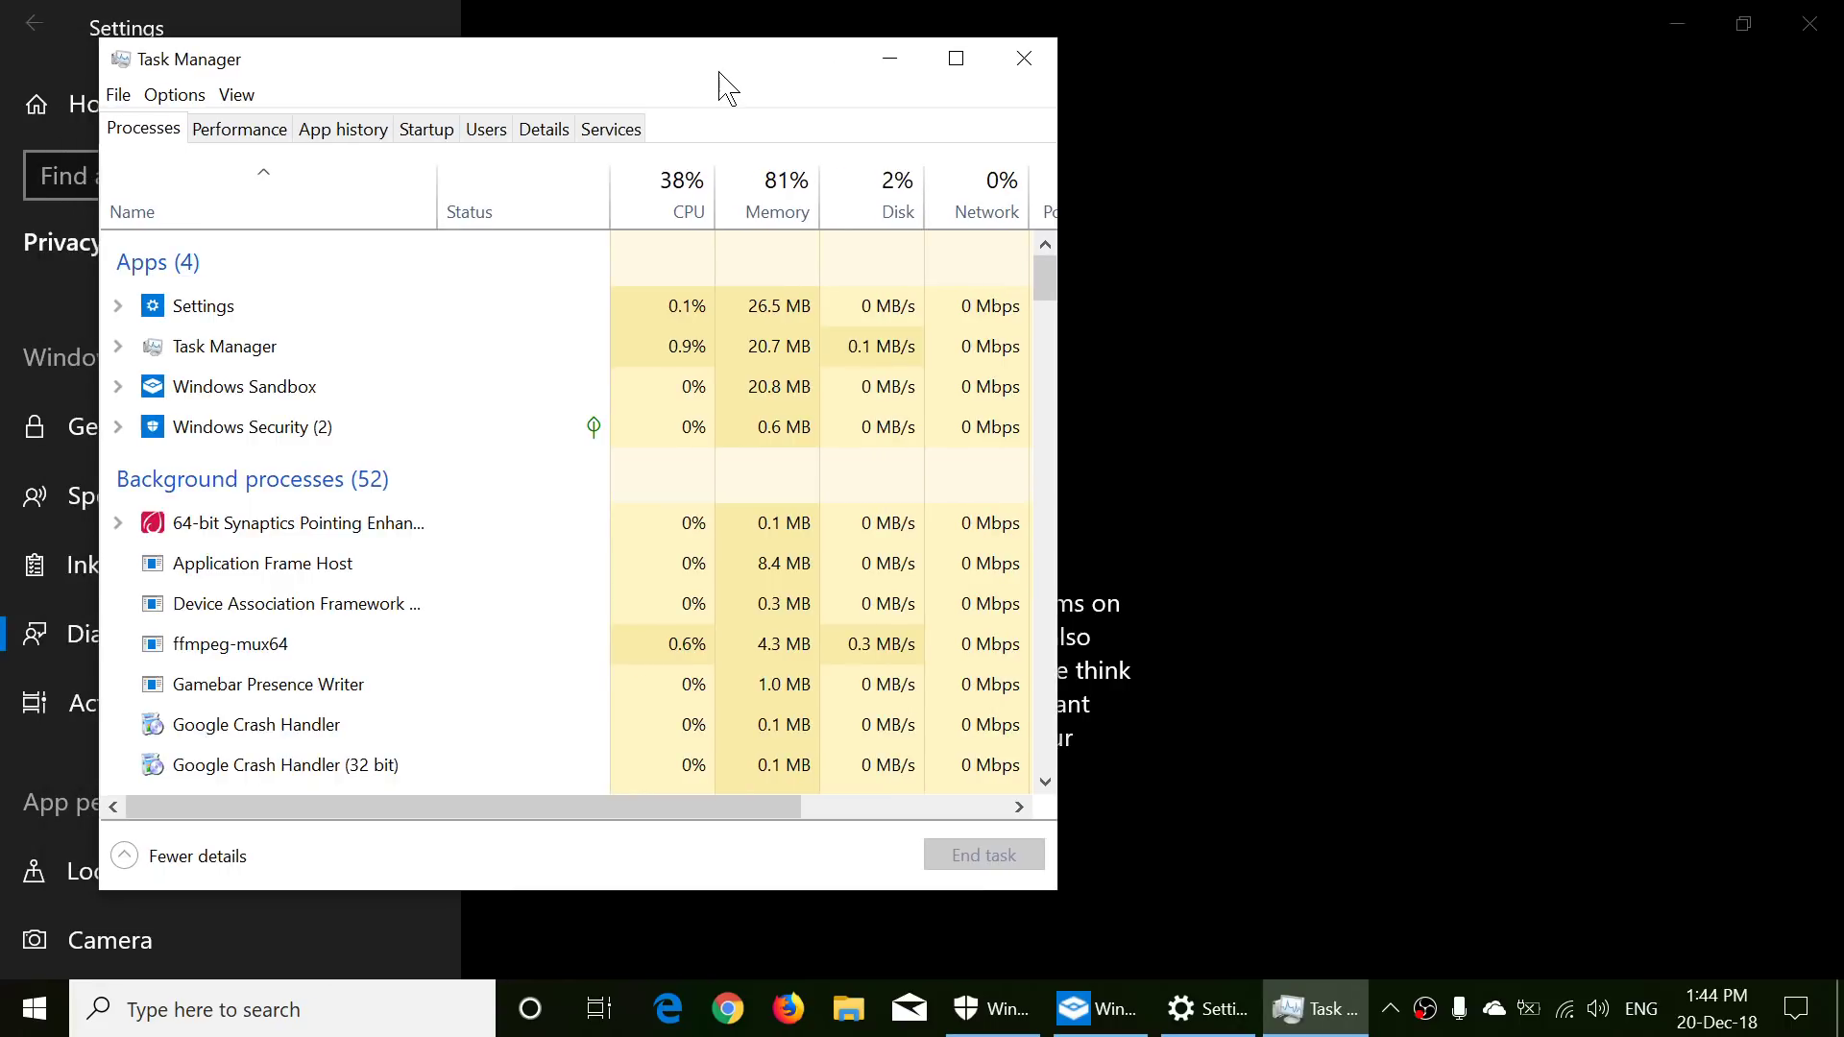
# Return to Diagnostics & feedback, scroll up to the Diagnostic data section, and launch File Explorer with Win+E.
pyautogui.click(1229, 1004)
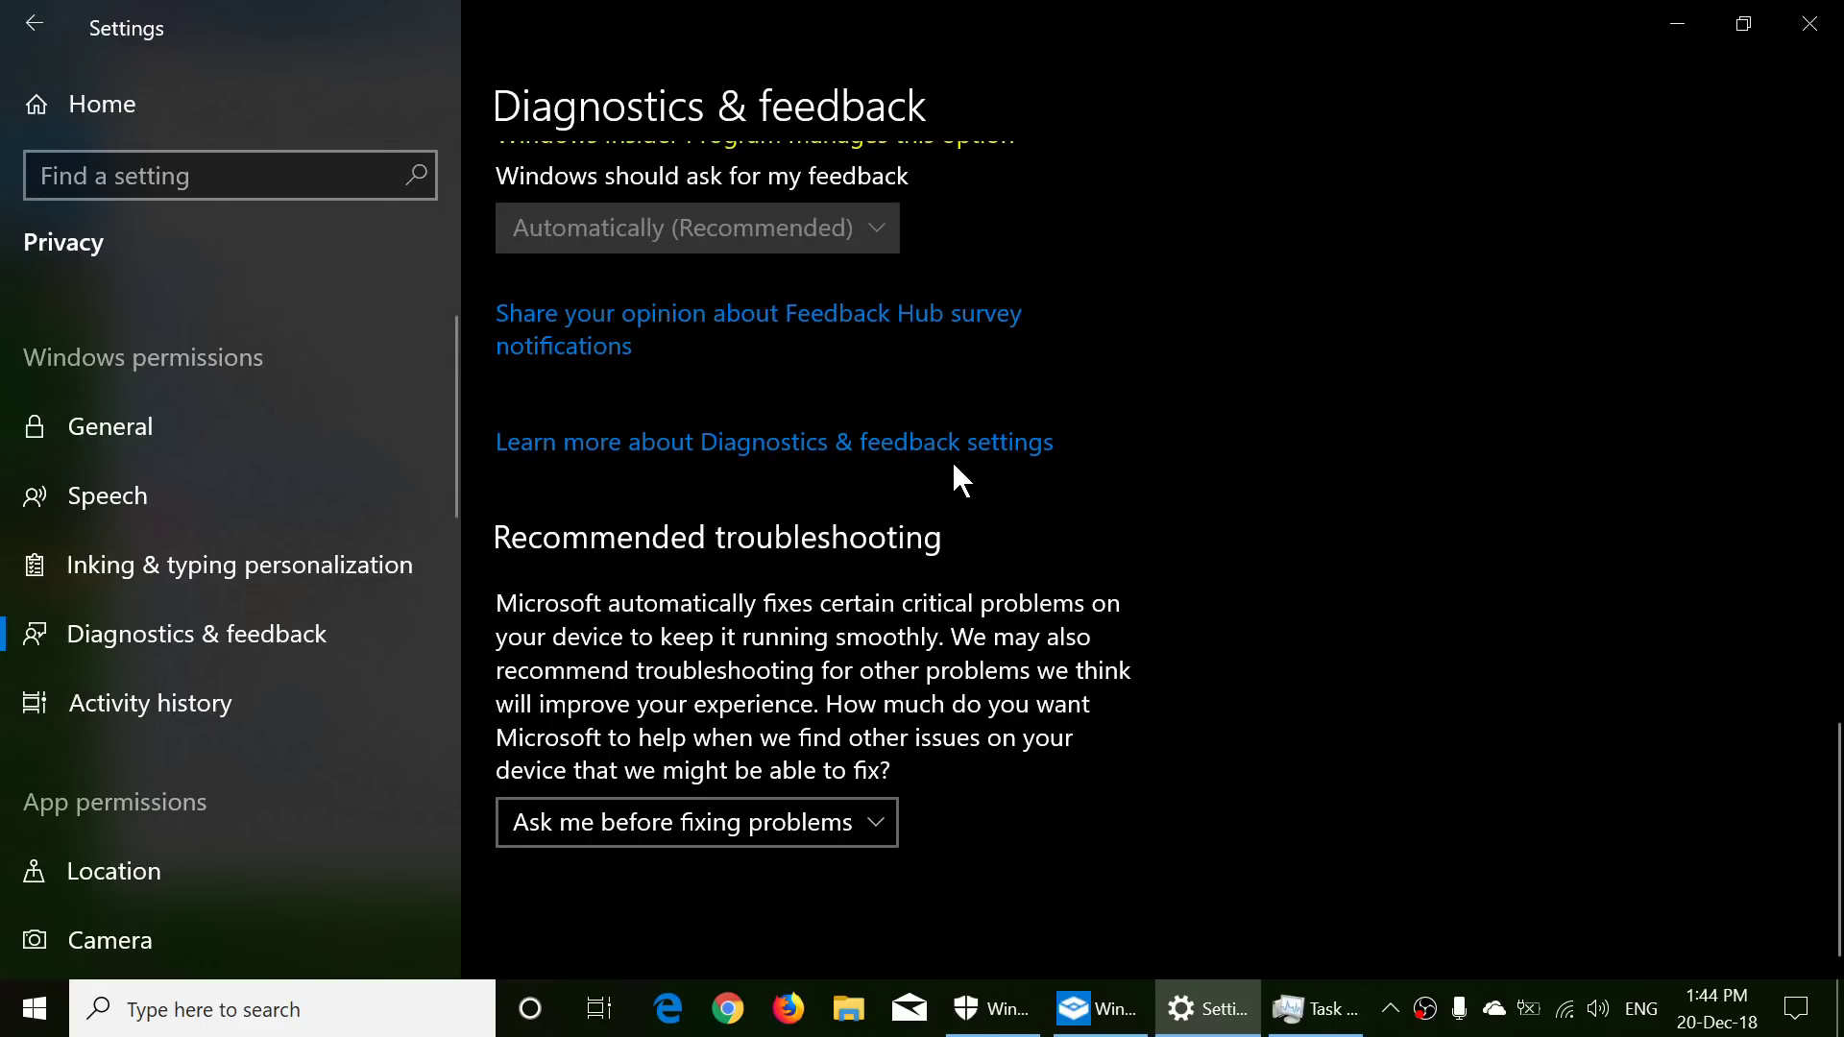
pyautogui.scroll(15, 1354, 451)
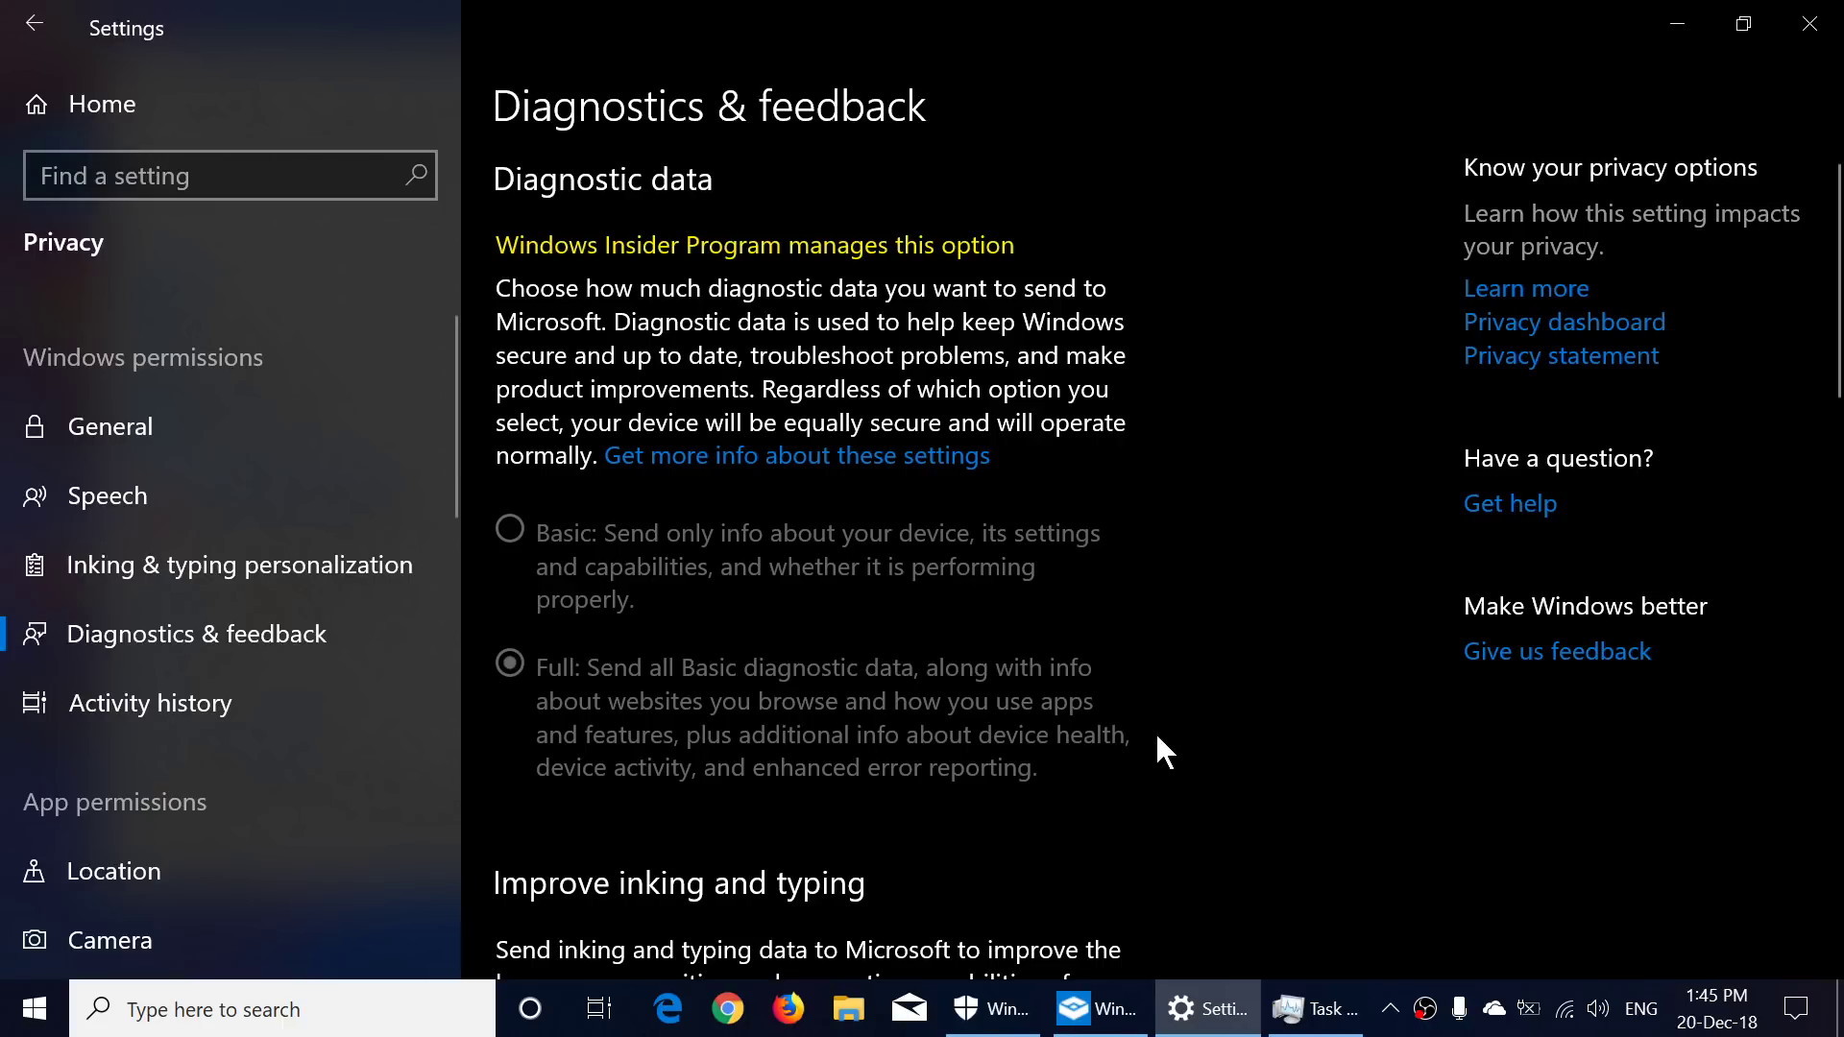
pyautogui.press('super+e')
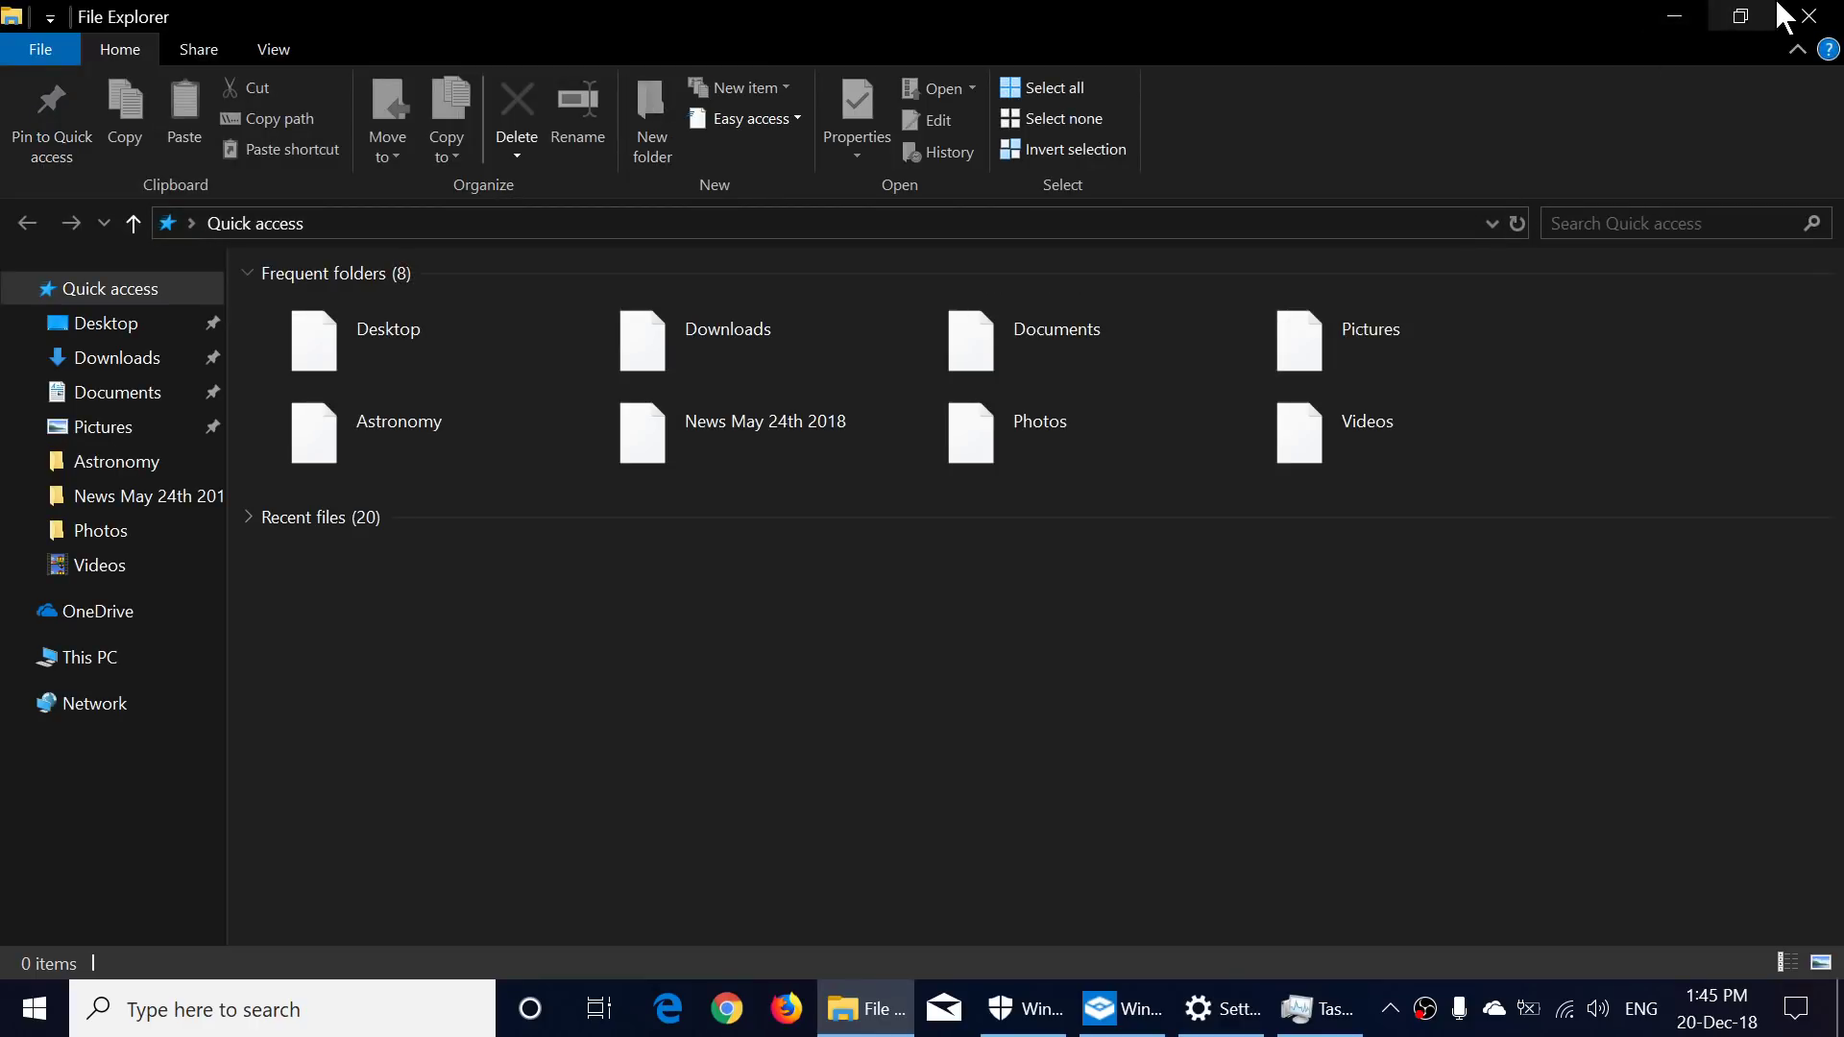
# Close the File Explorer Quick access window.
pyautogui.click(1823, 11)
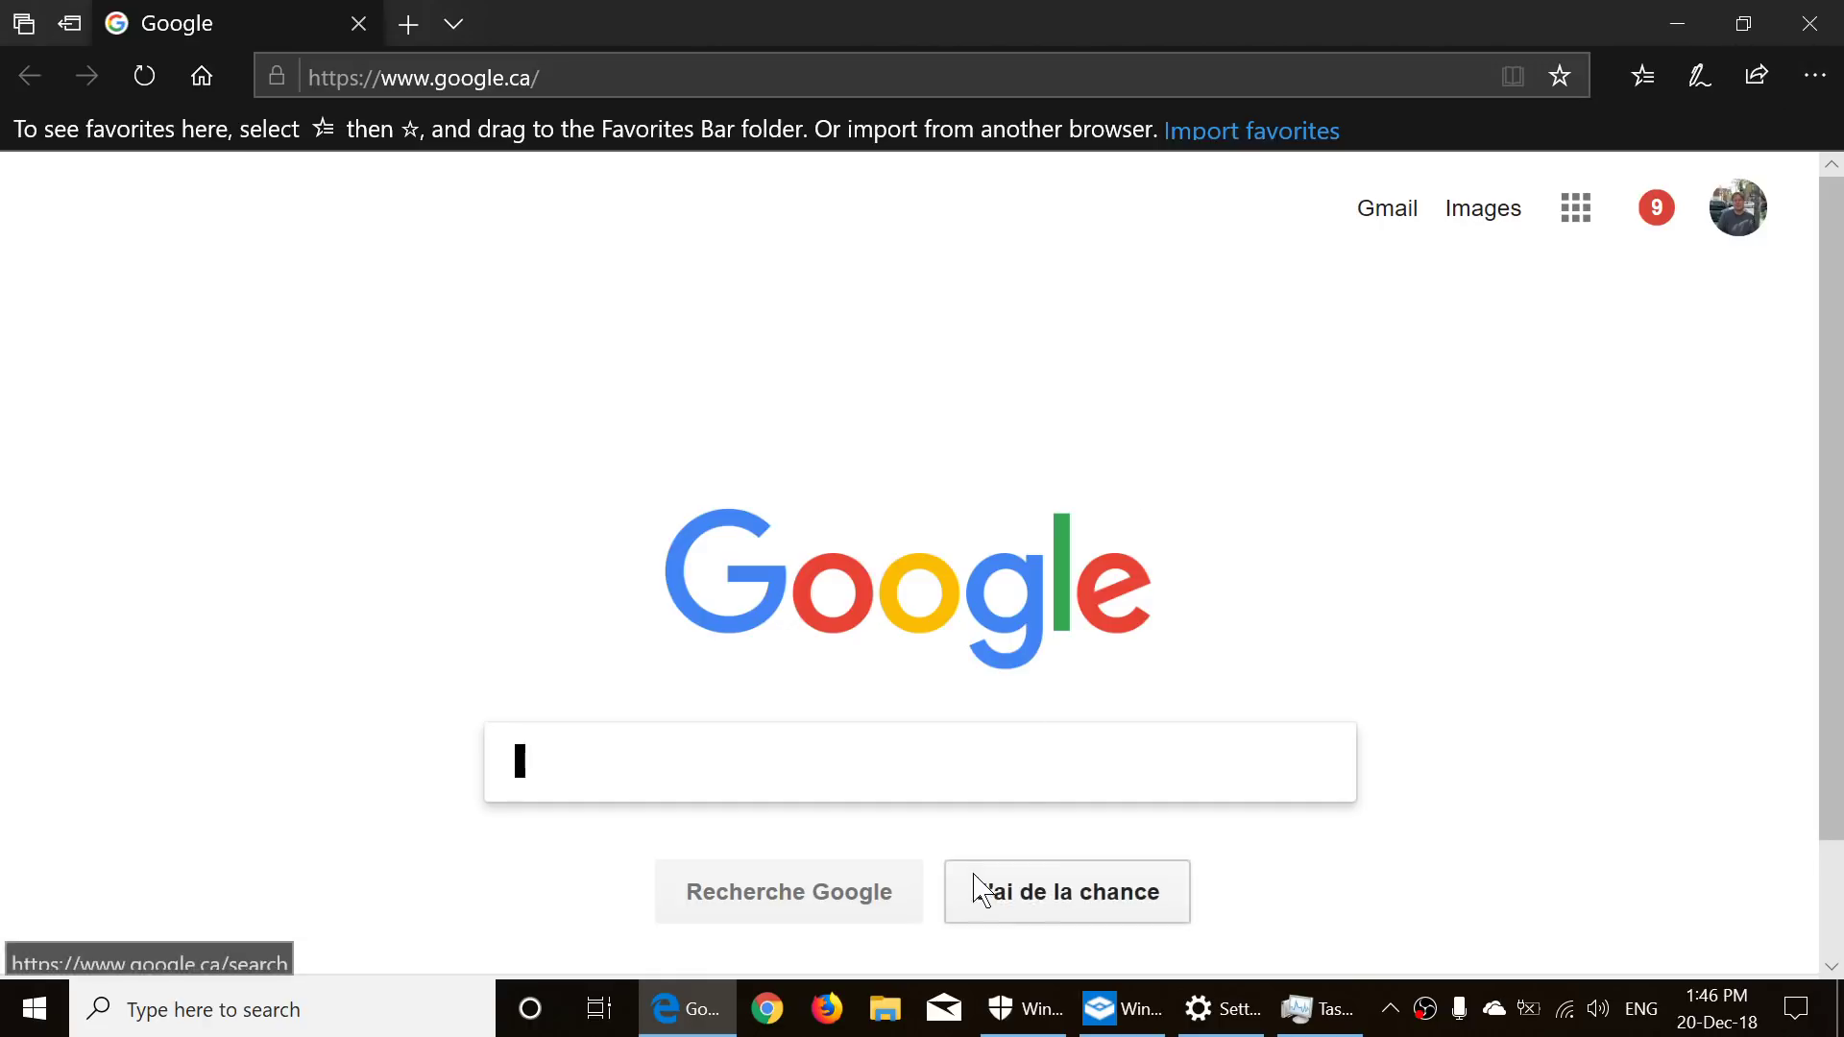
pyautogui.click(903, 419)
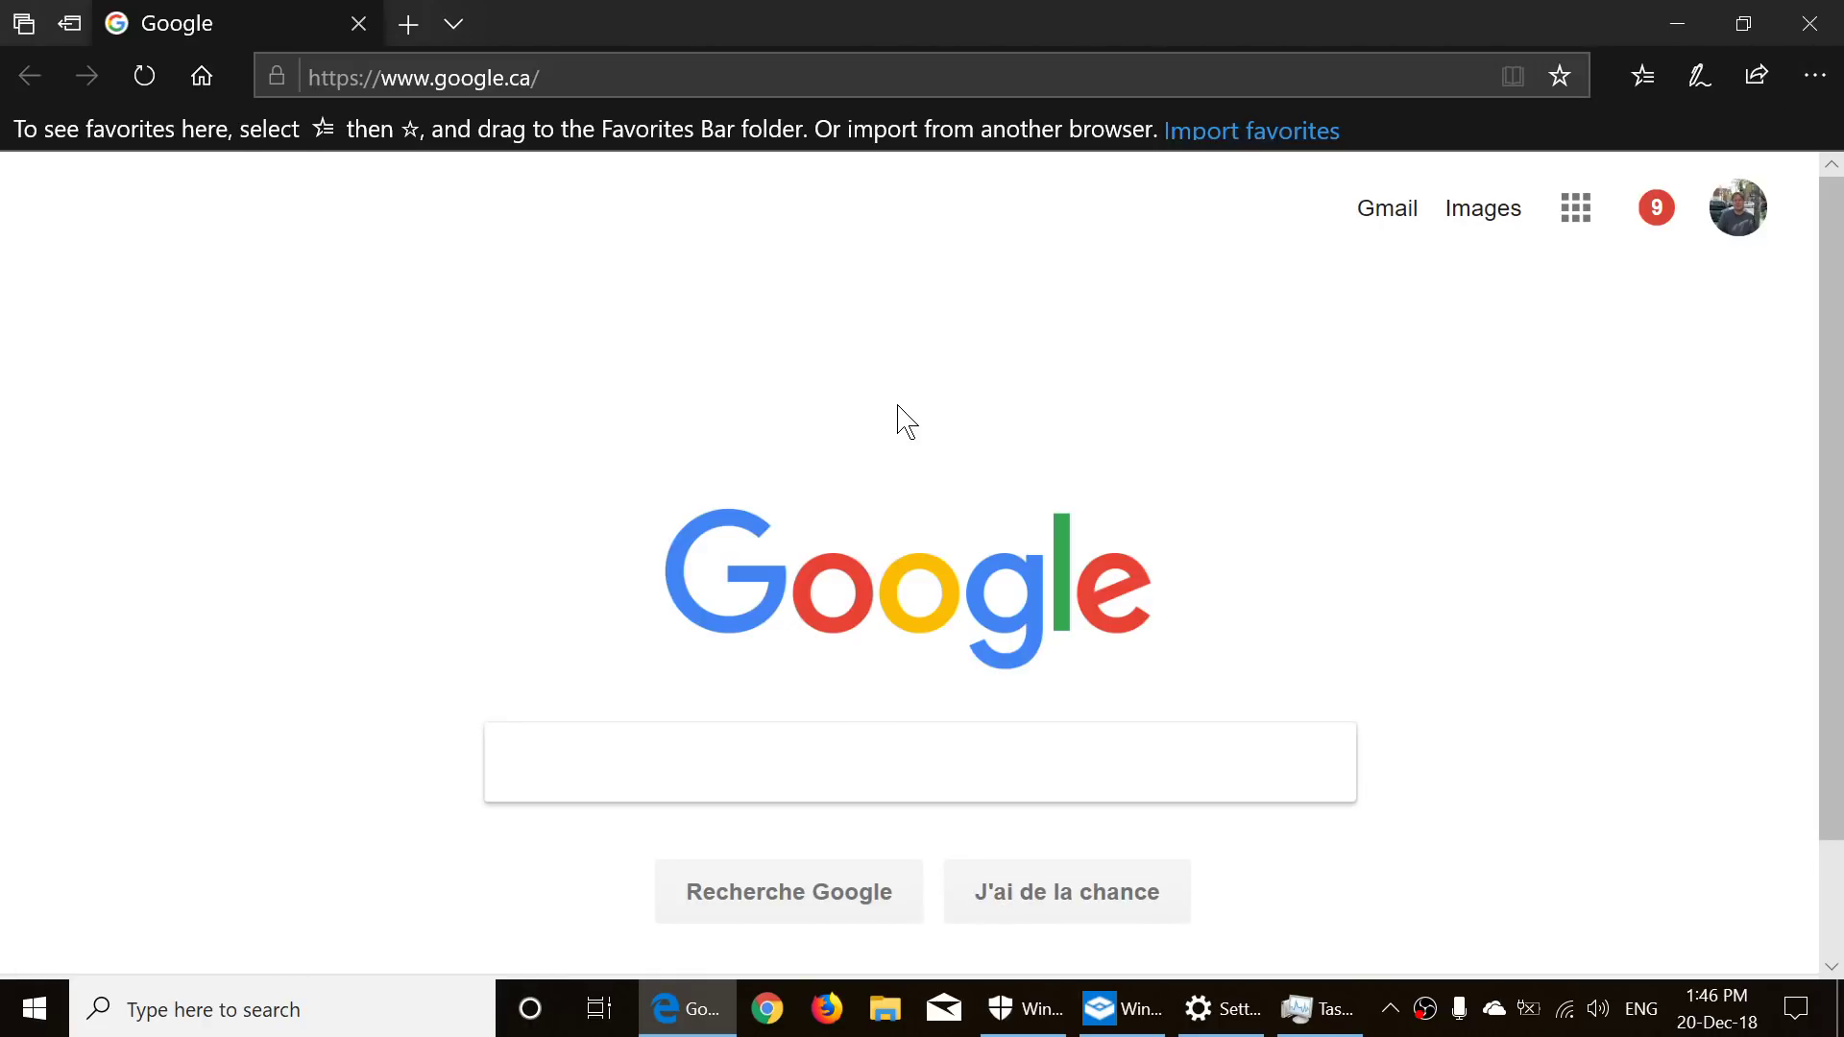
pyautogui.rightClick(899, 408)
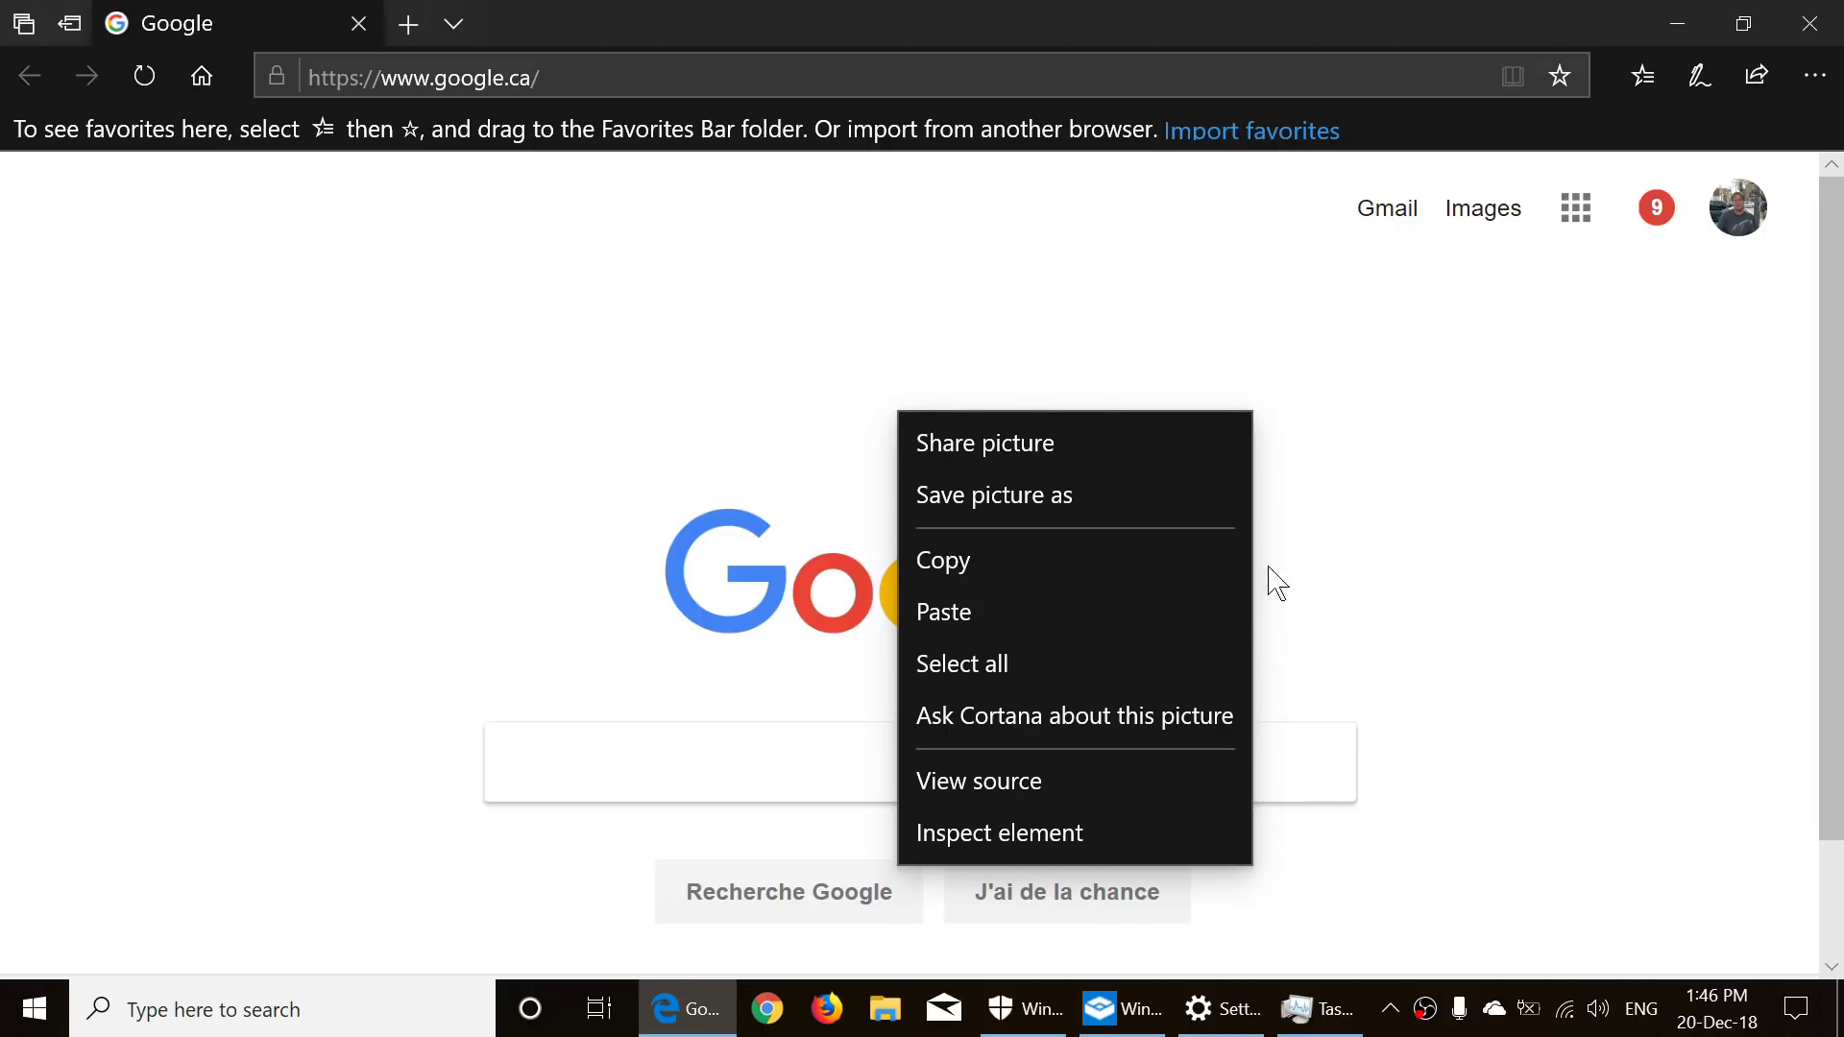
pyautogui.click(1472, 343)
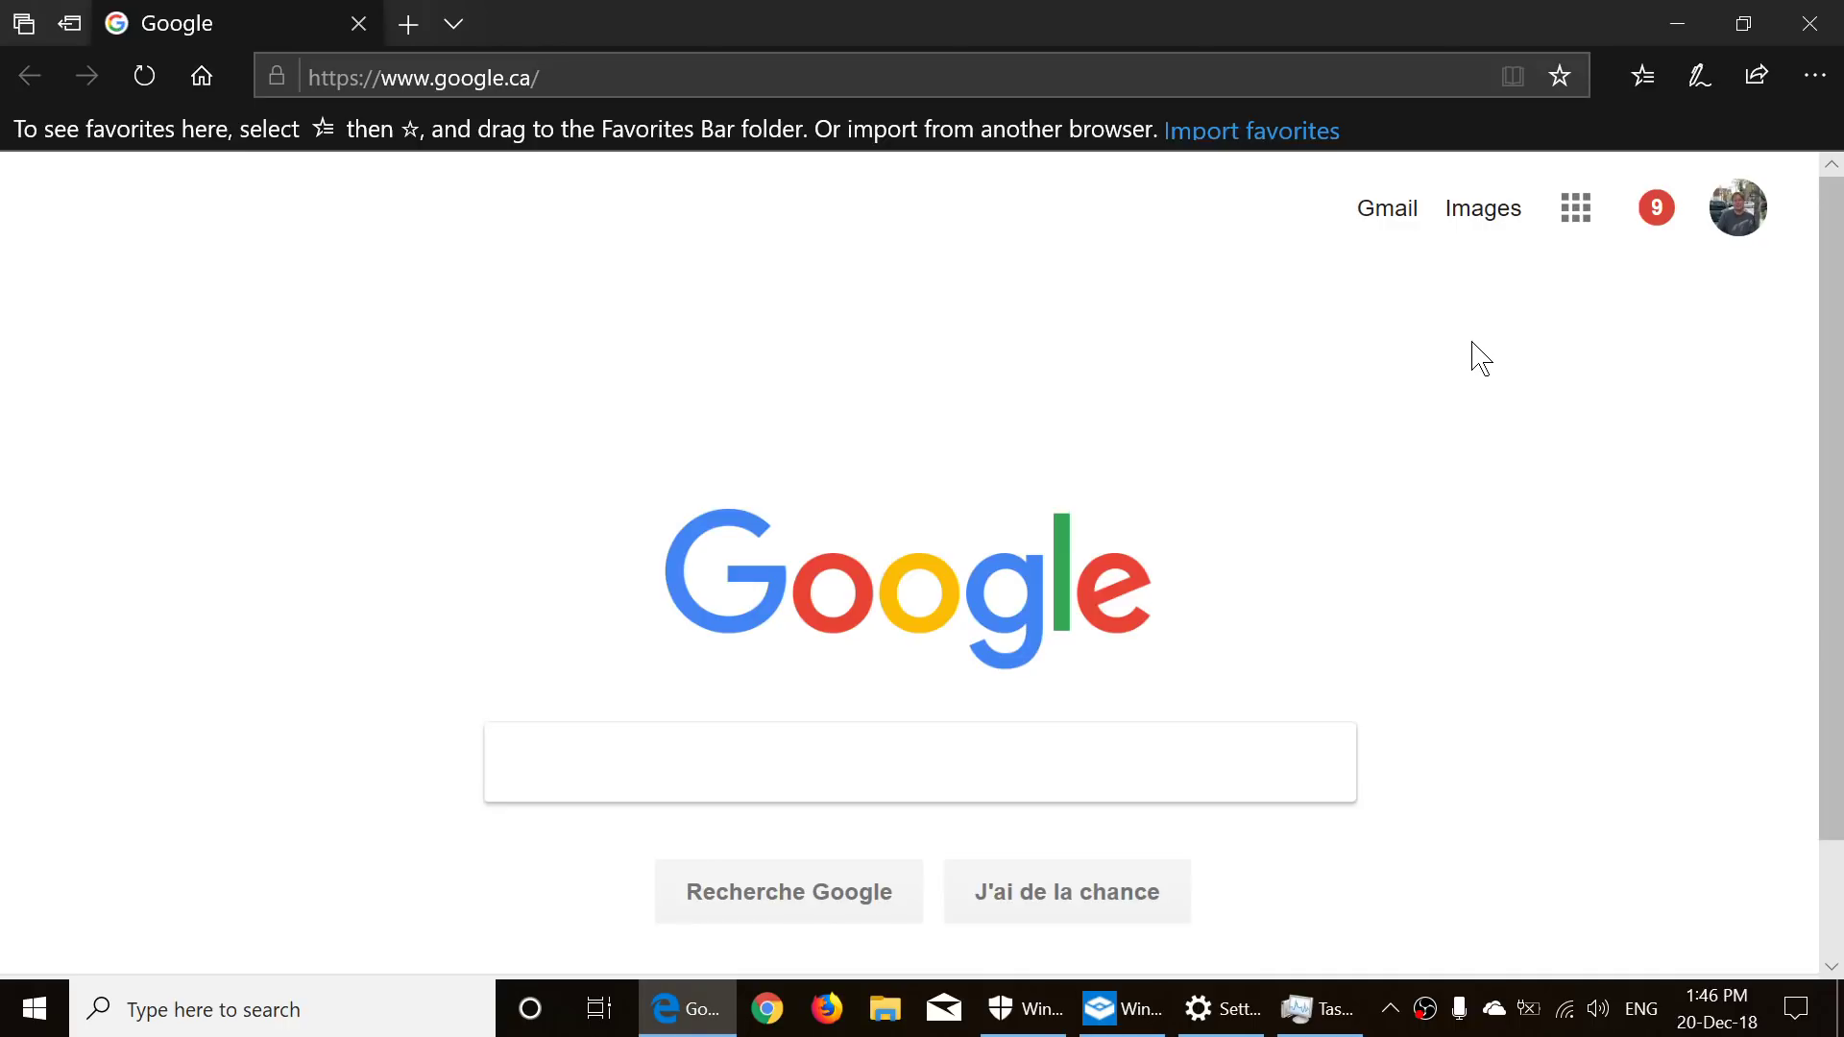
pyautogui.rightClick(1472, 344)
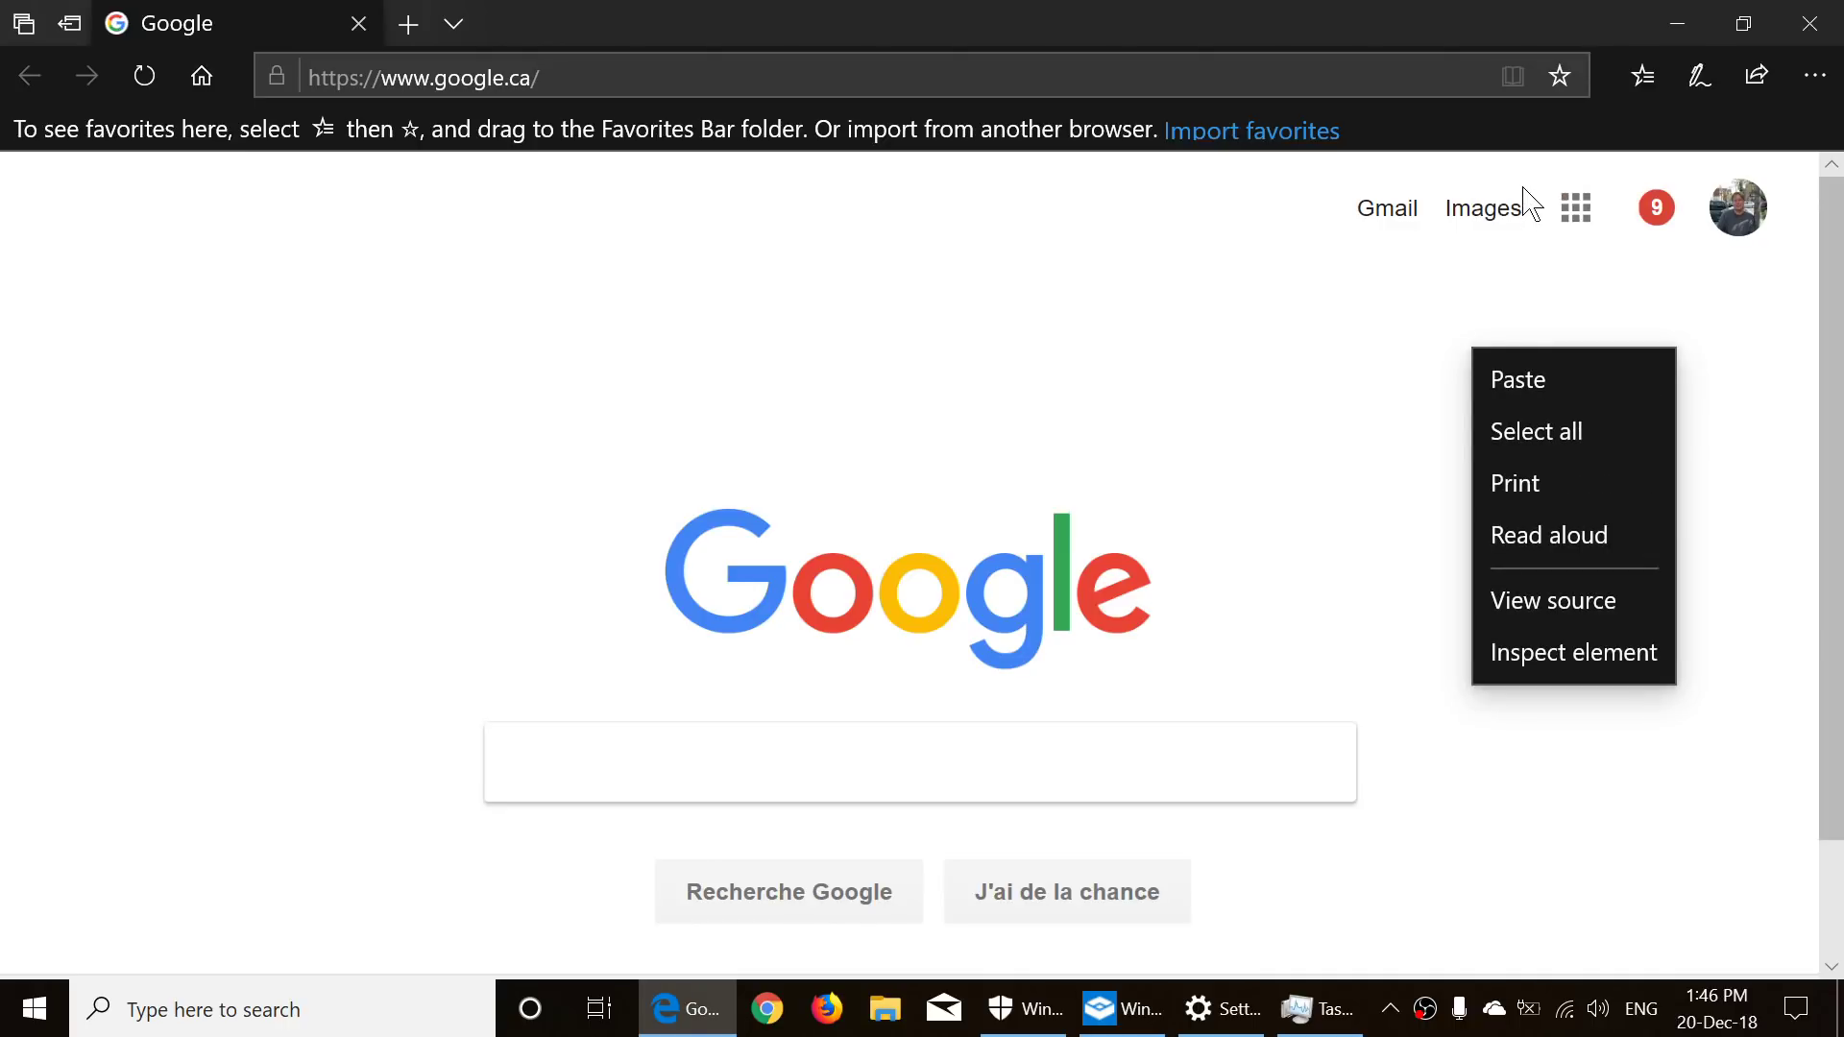
pyautogui.click(668, 358)
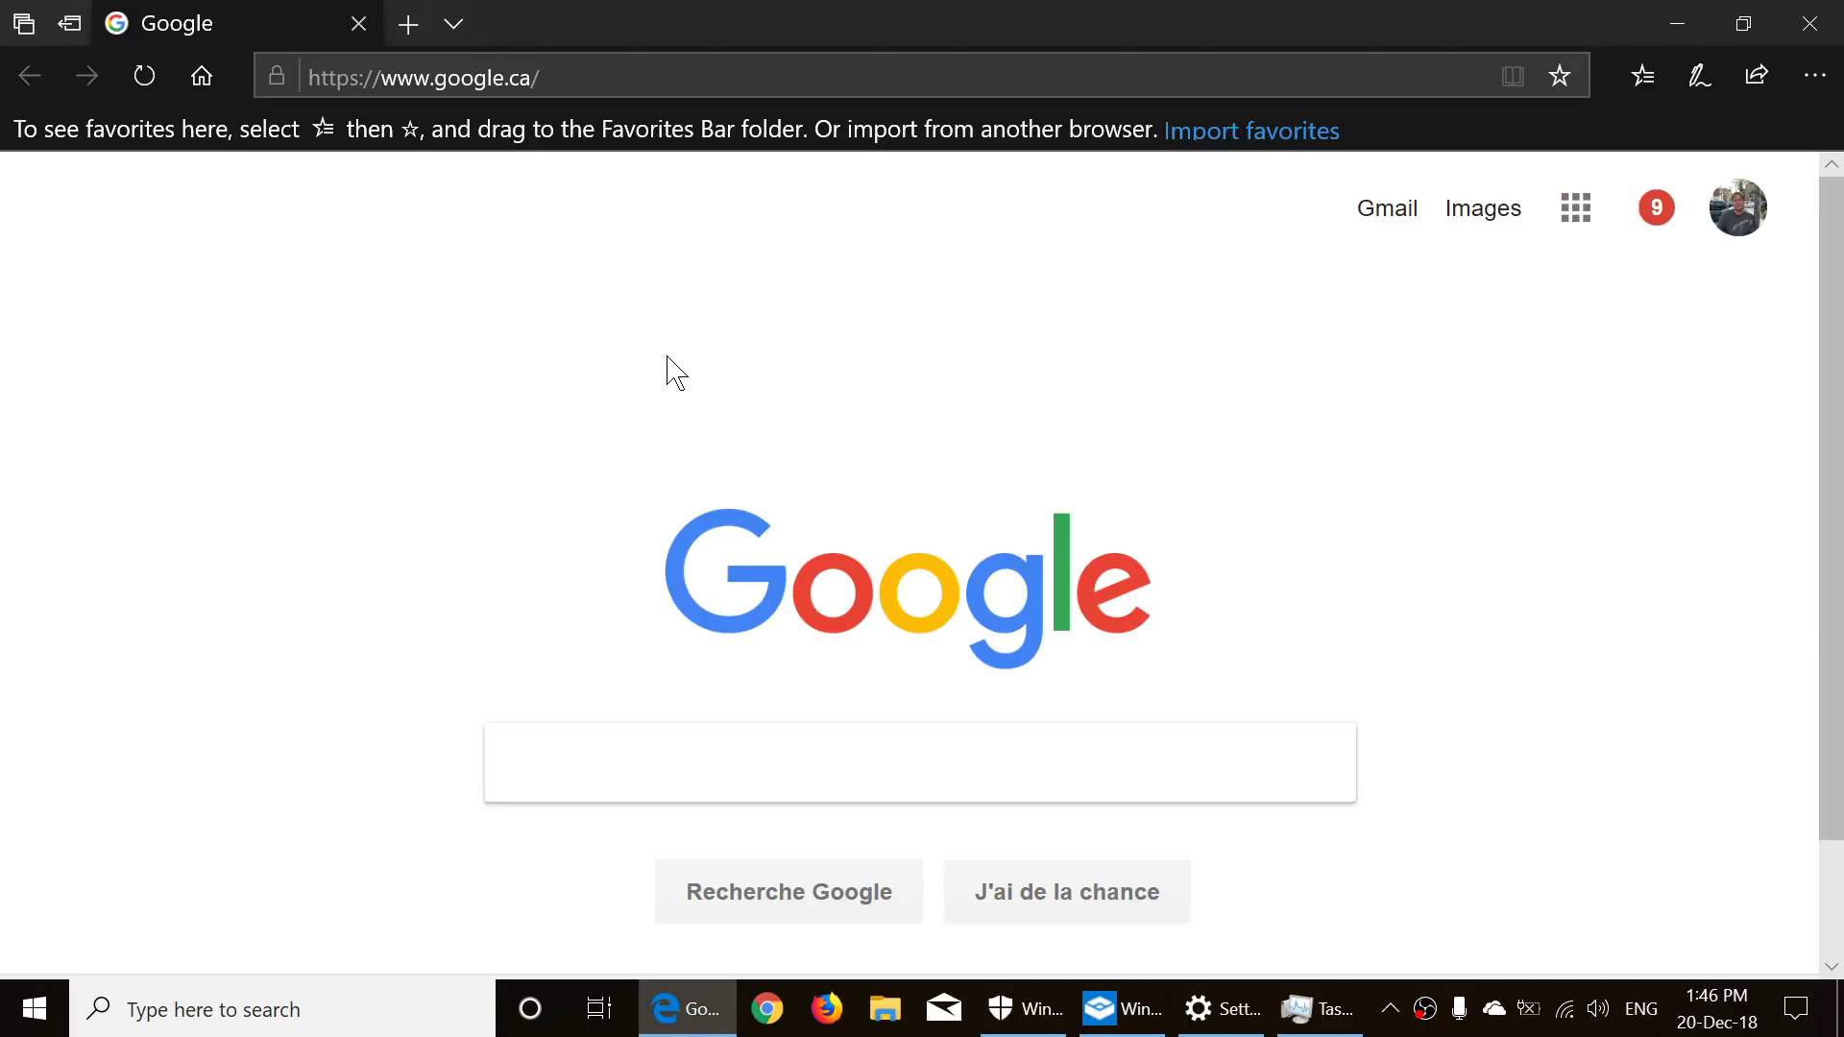
pyautogui.rightClick(668, 359)
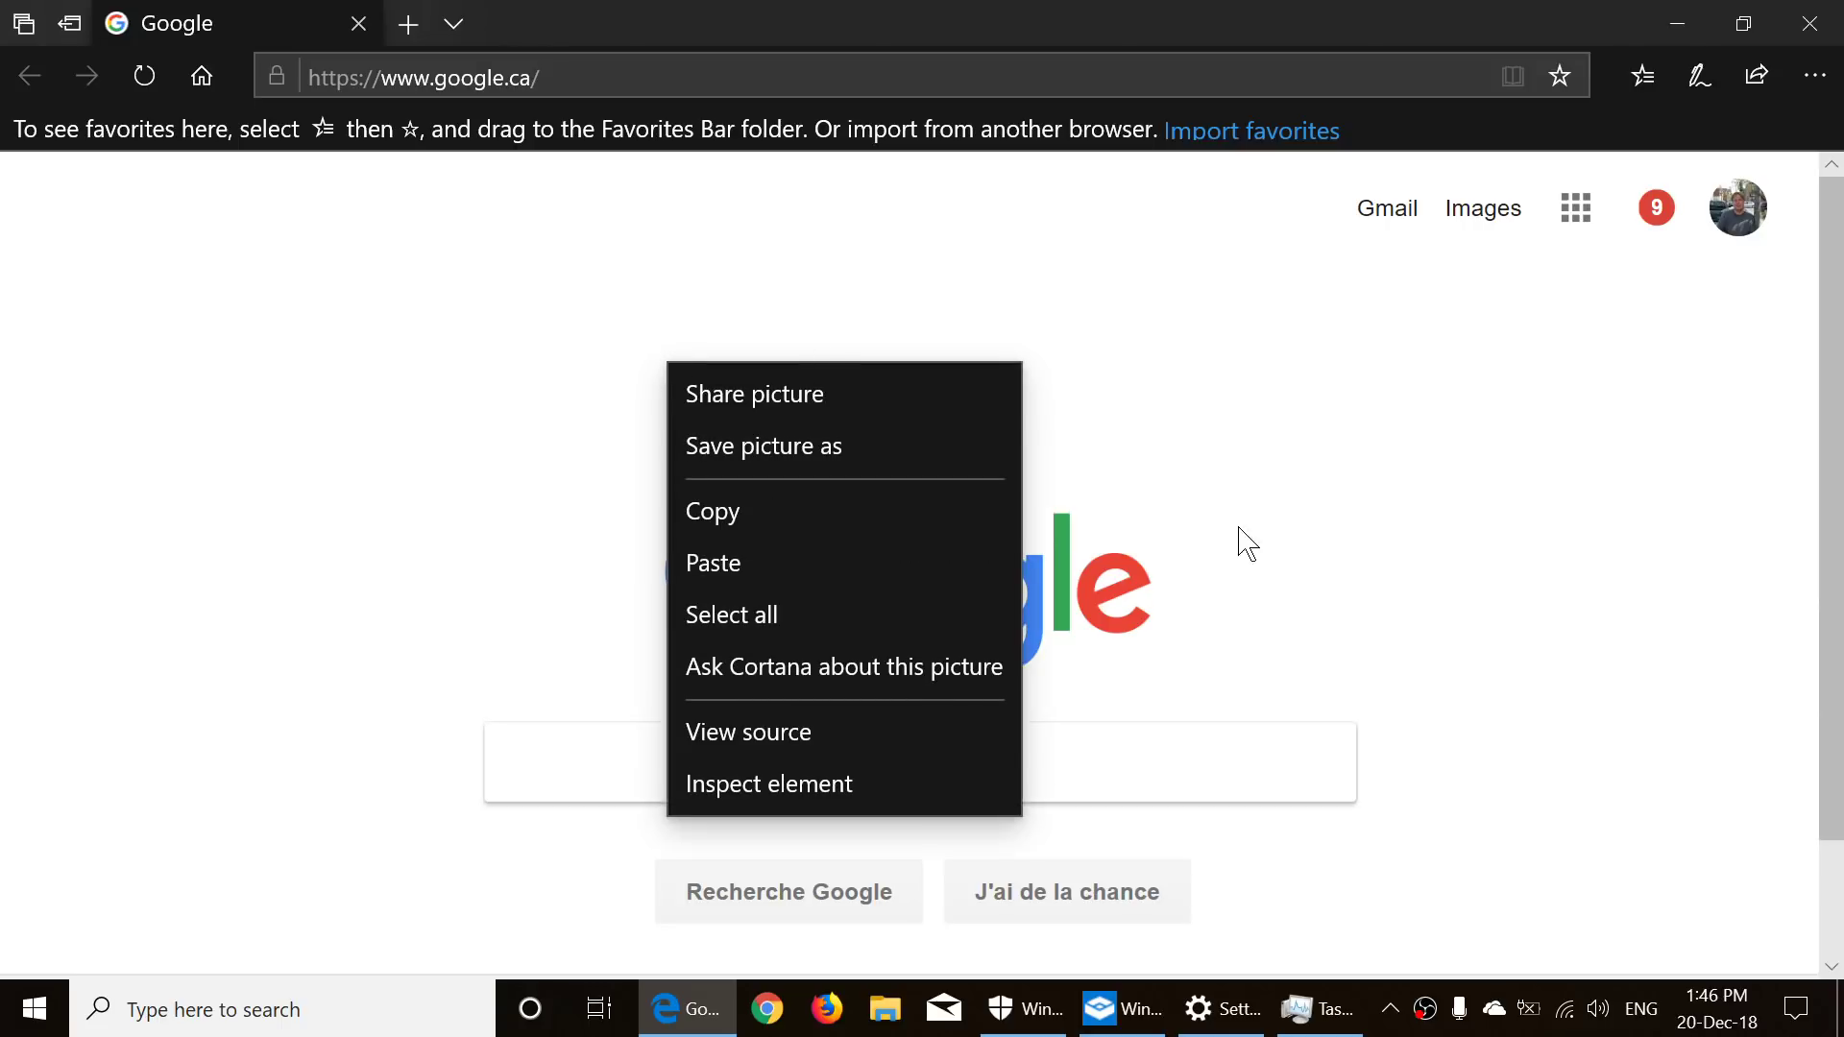
pyautogui.click(1698, 731)
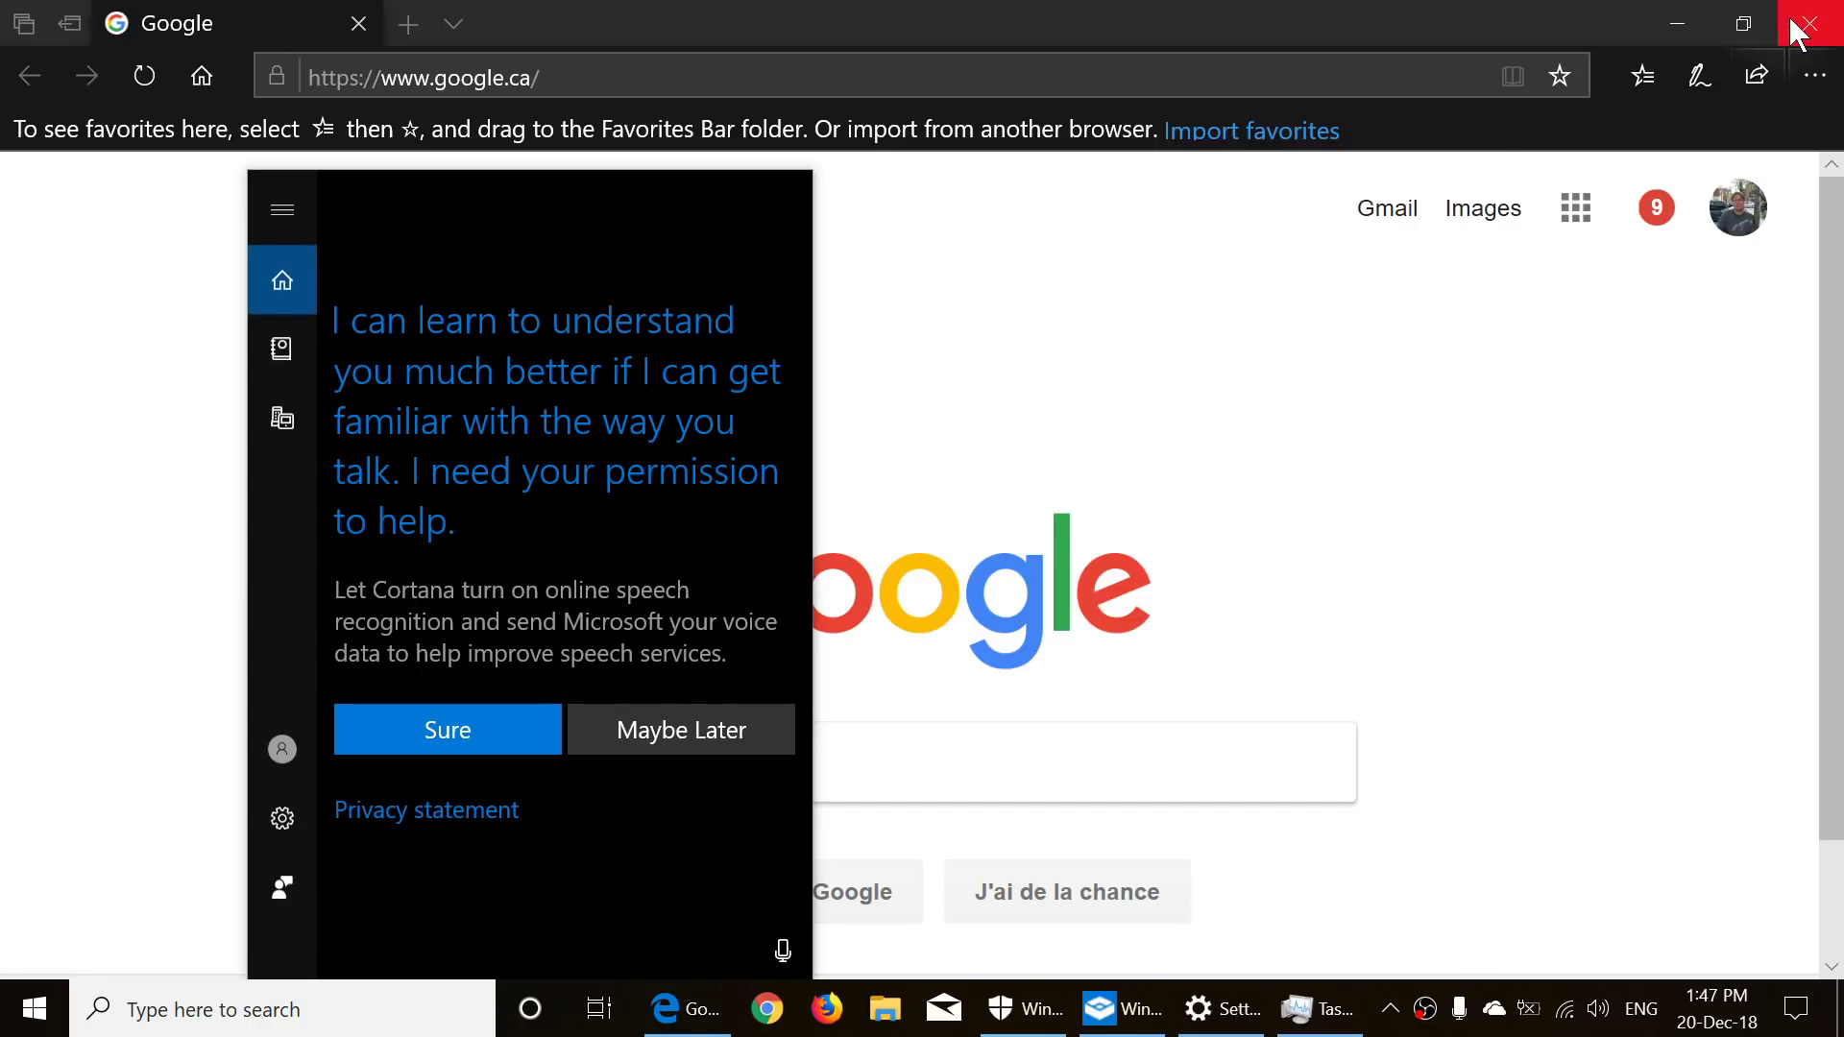
# Dismiss Cortana's speech-permission prompt and minimize Edge to reveal Diagnostics & feedback settings.
pyautogui.click(1459, 588)
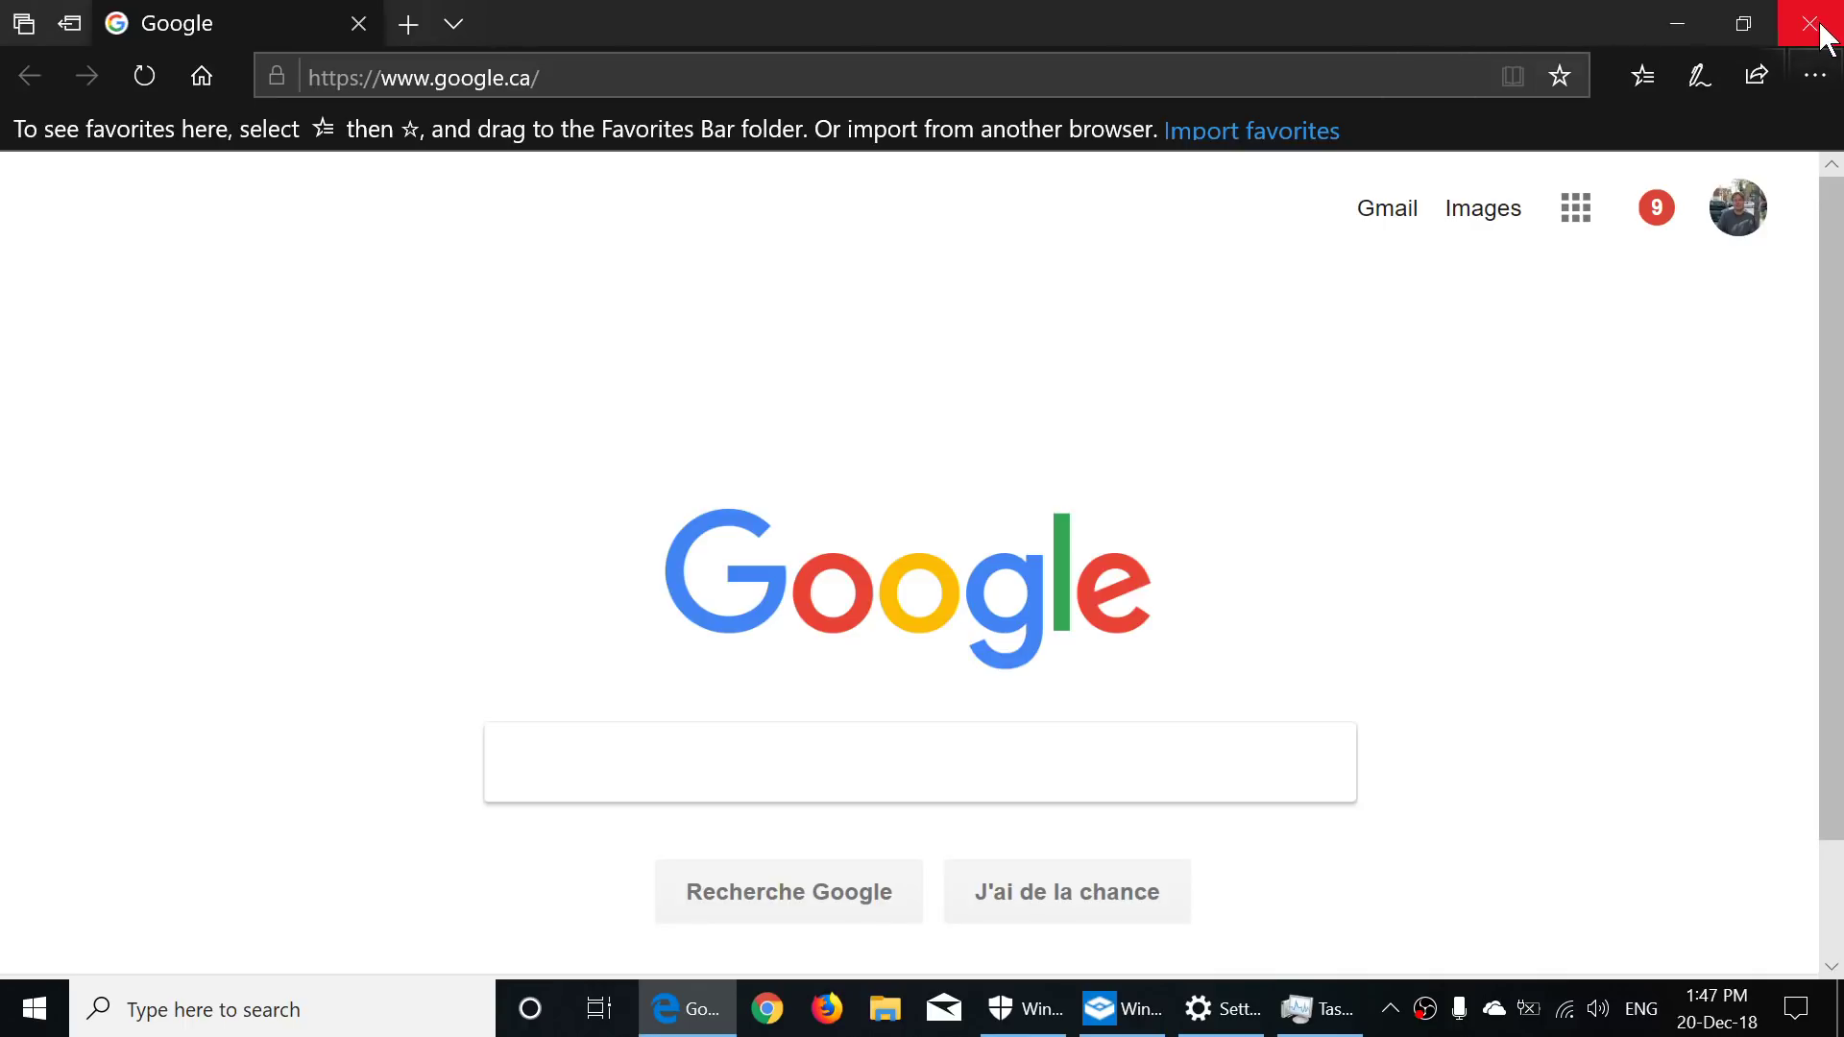
pyautogui.click(1675, 24)
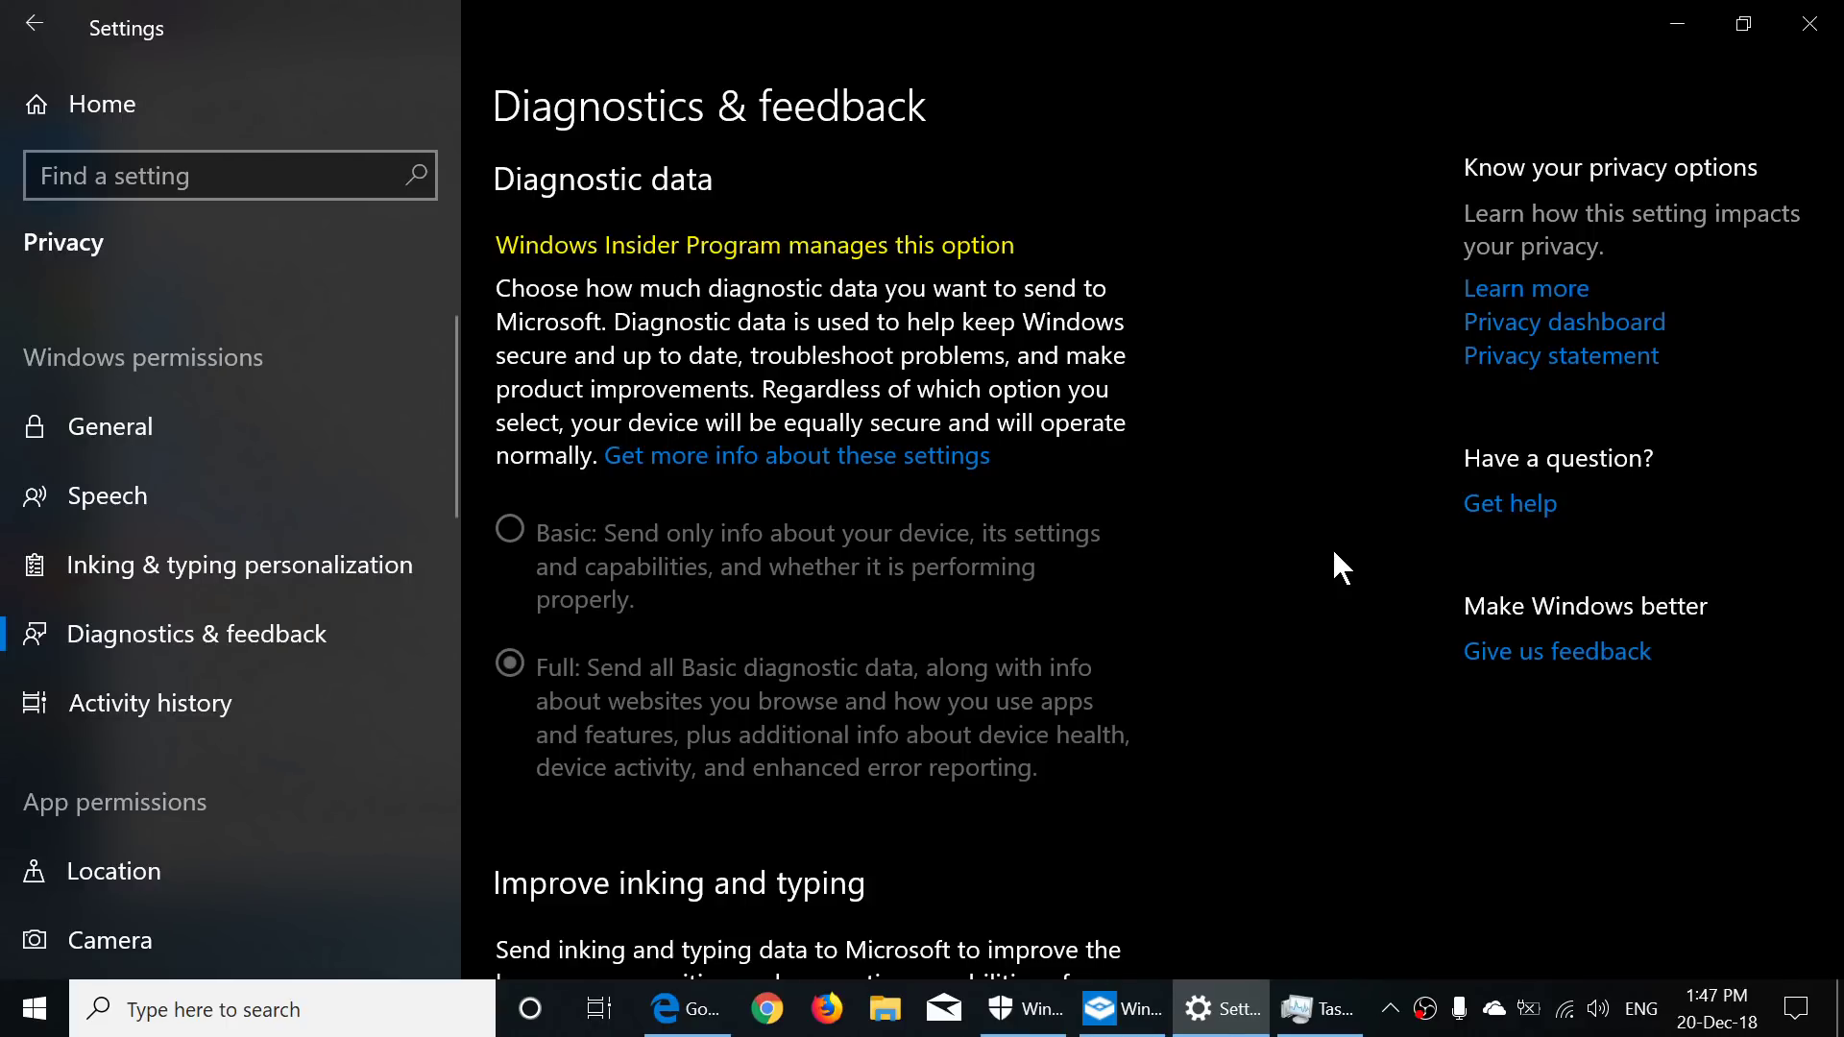
pyautogui.click(1798, 1010)
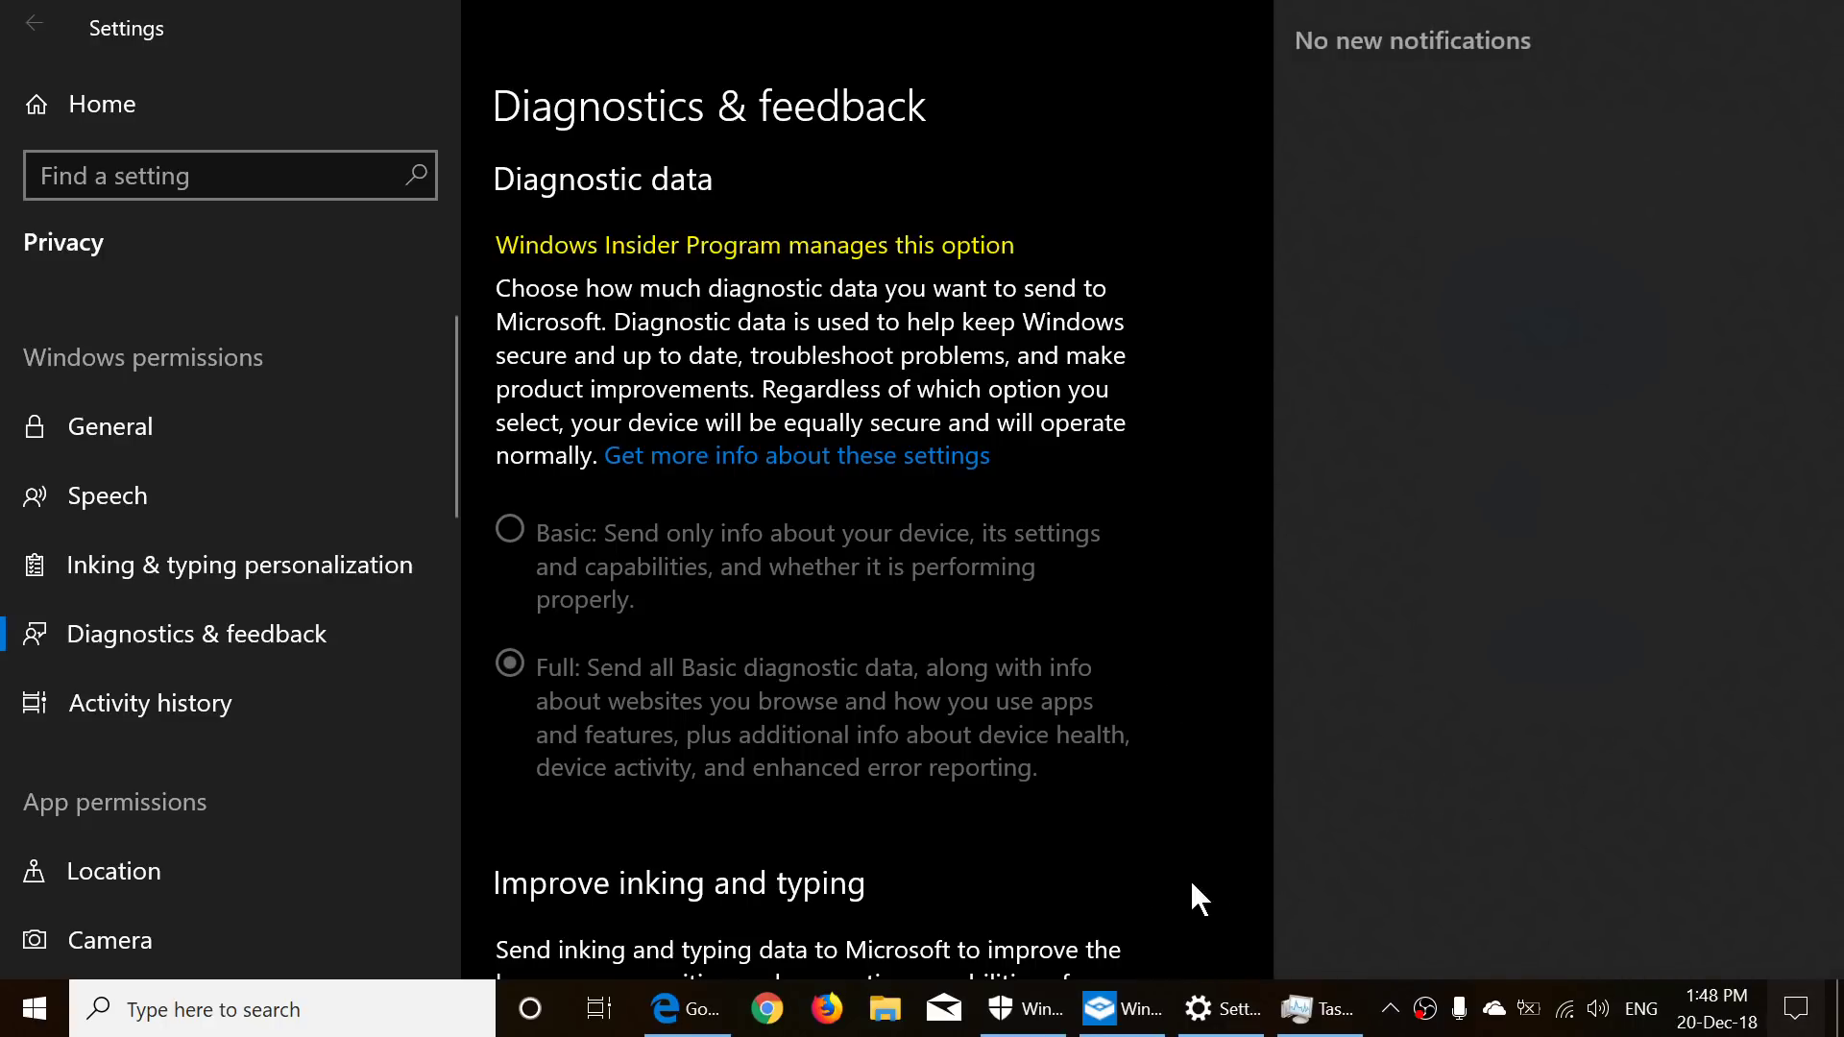
pyautogui.click(1207, 833)
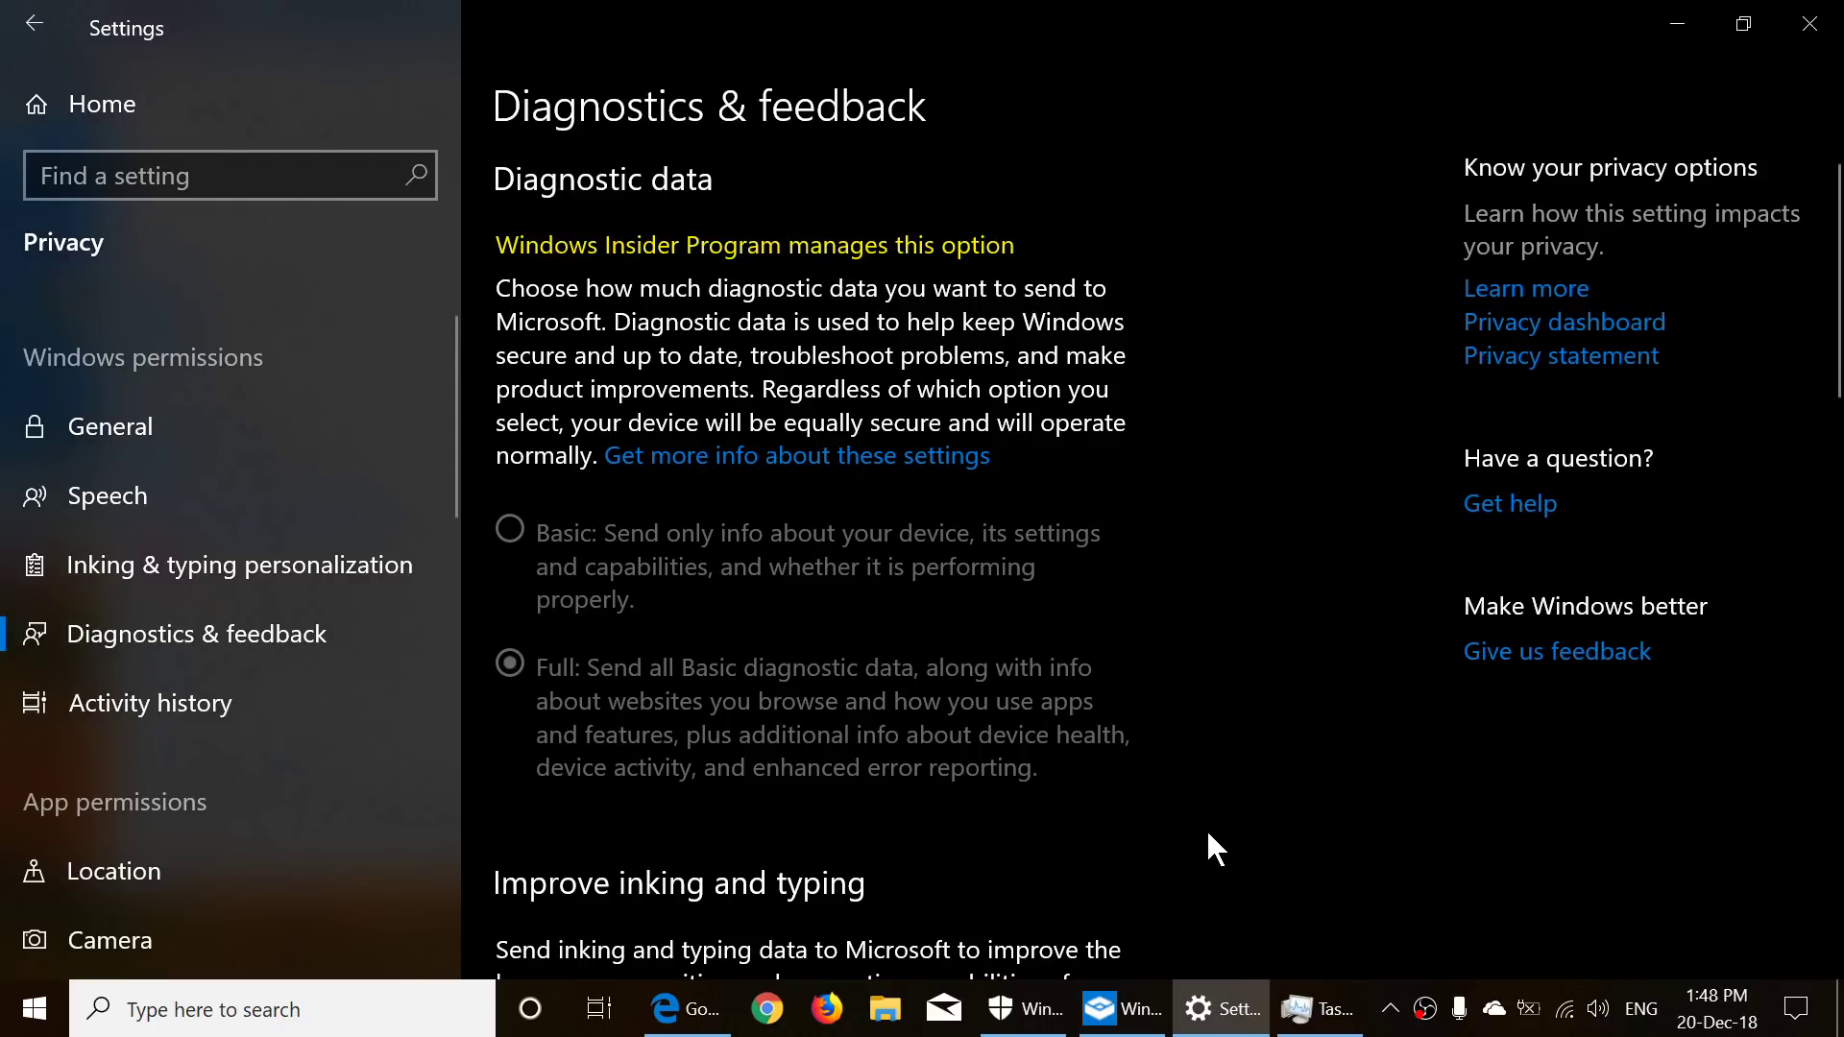